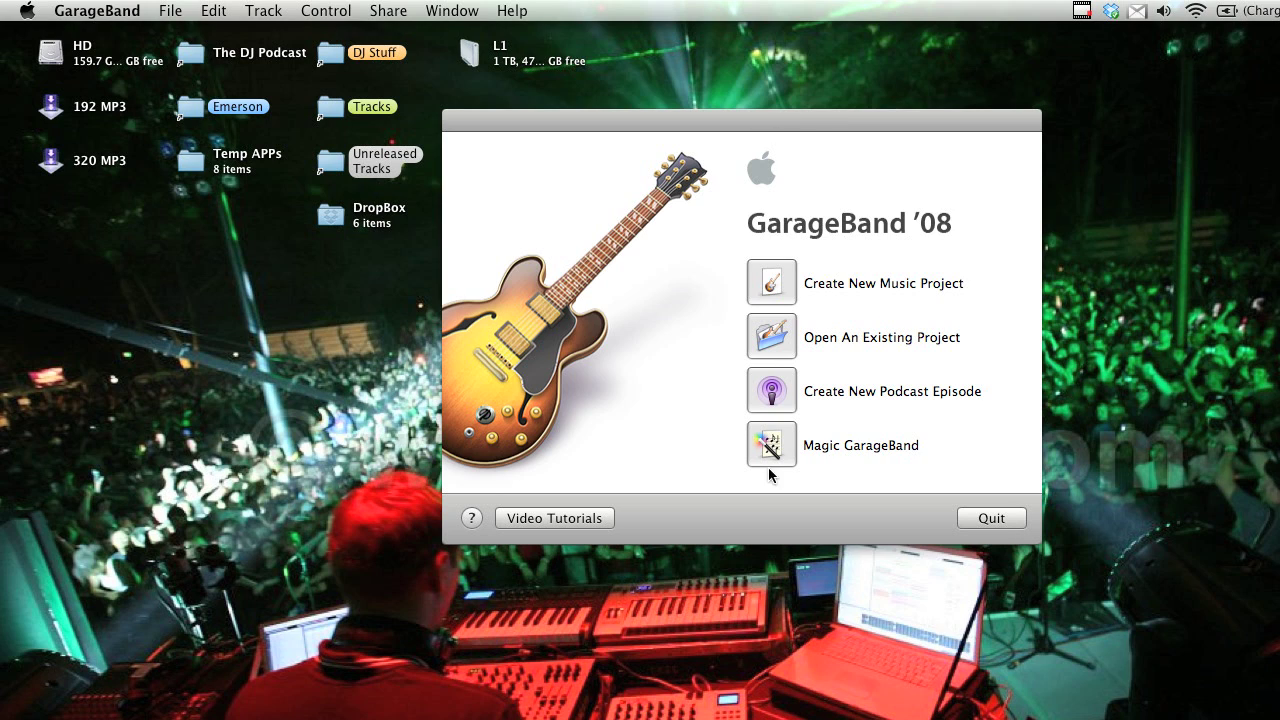
Start a new music project from the GarageBand welcome window.
click(793, 285)
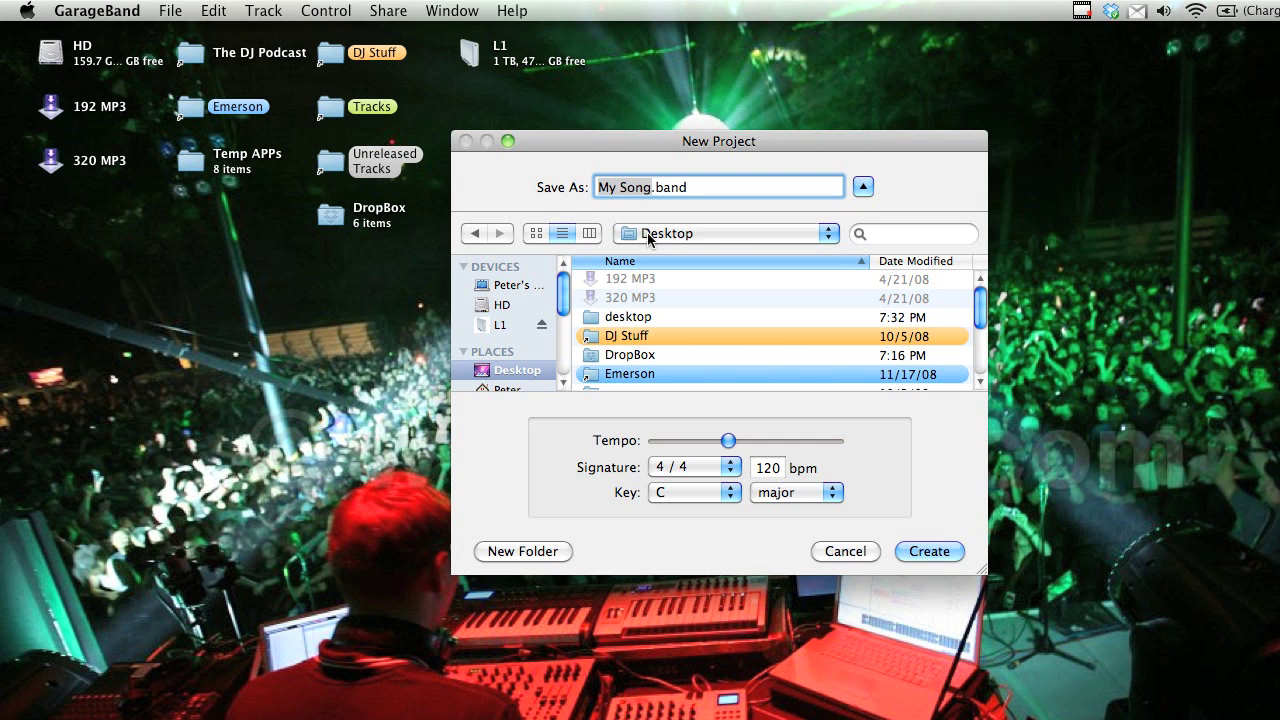
Create the new project named 'Record' on the Desktop.
text(Reco)
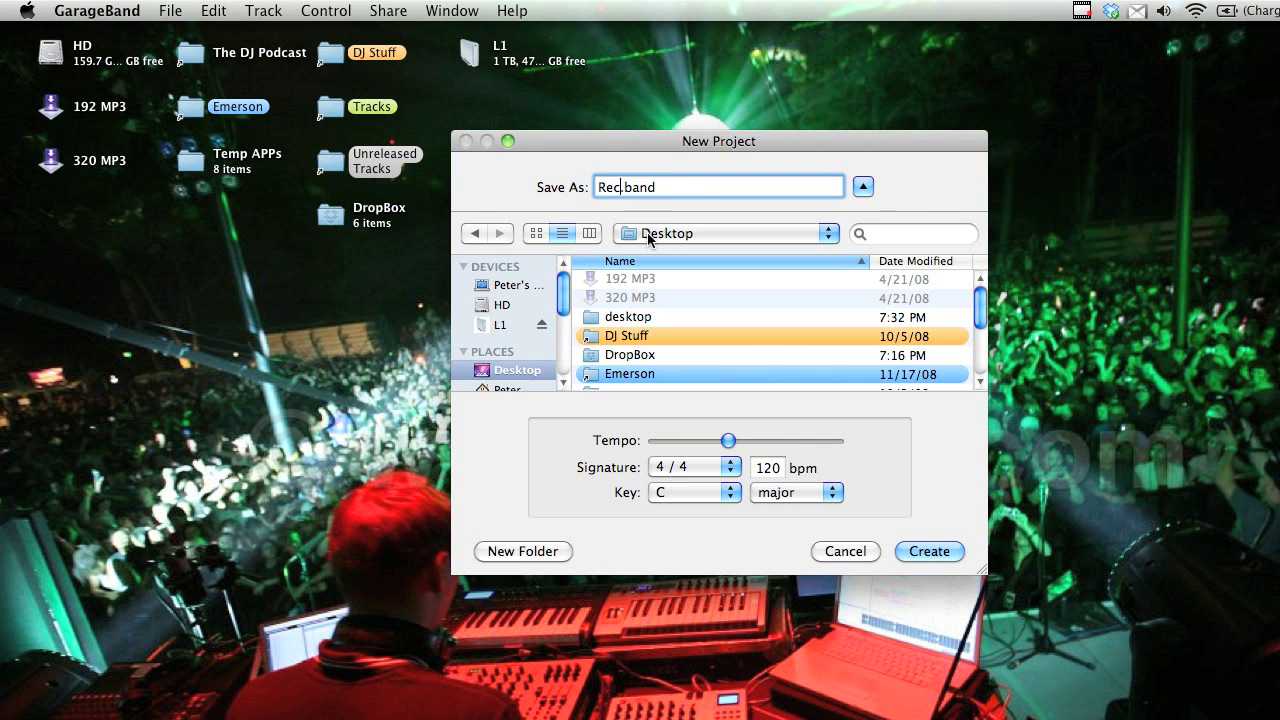
text(rd)
click(923, 553)
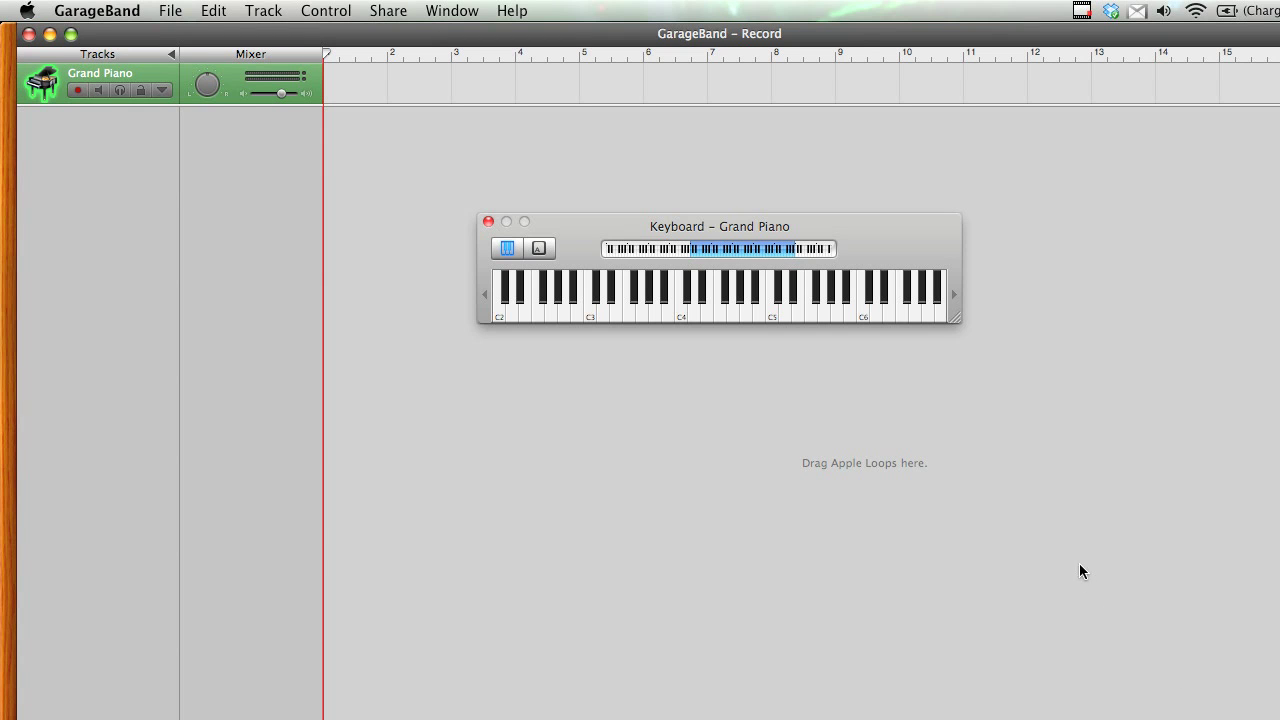
Shrink the Record window, move it top-left, narrow it, and close the Grand Piano keyboard.
click(71, 34)
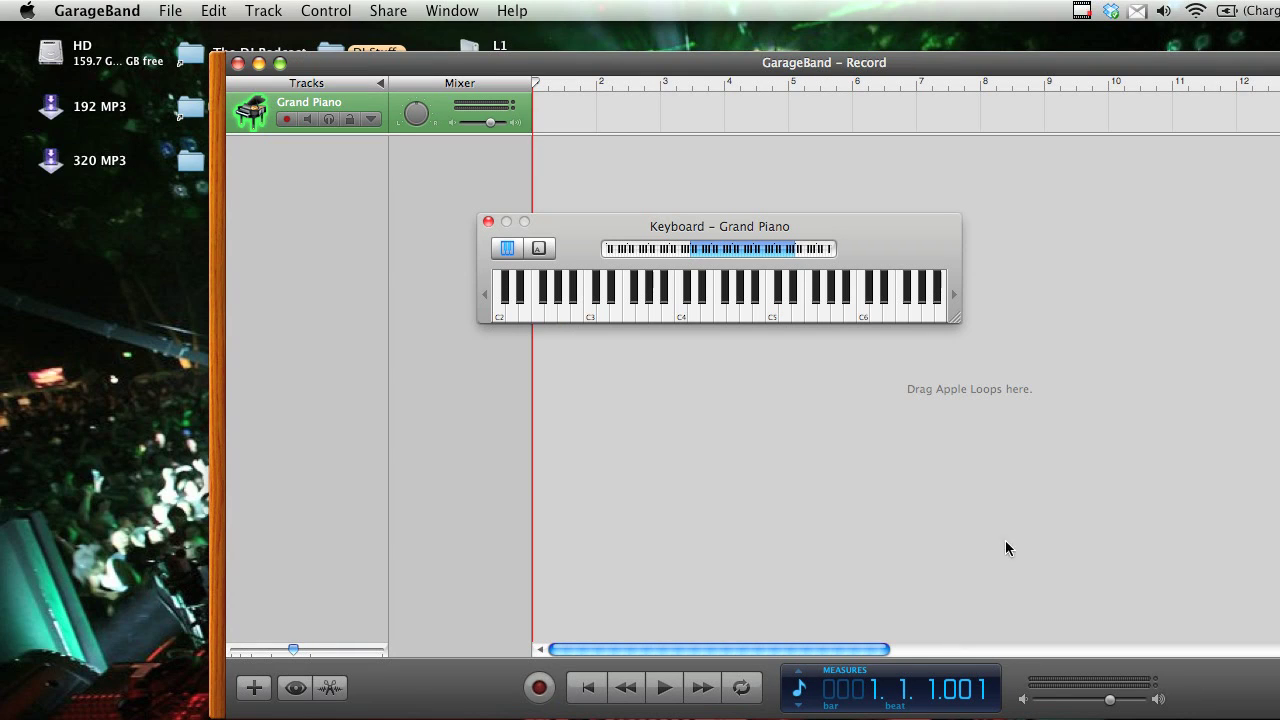
drag(860, 69, 651, 9)
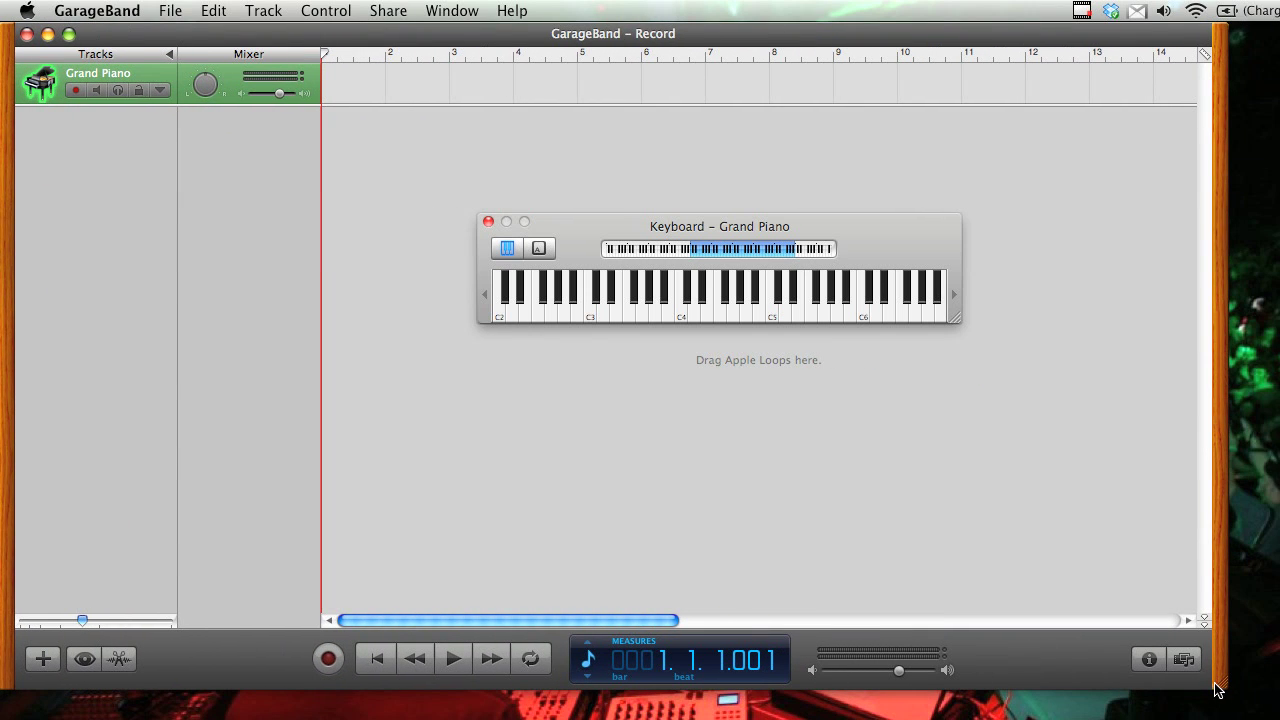
drag(1217, 688, 1026, 565)
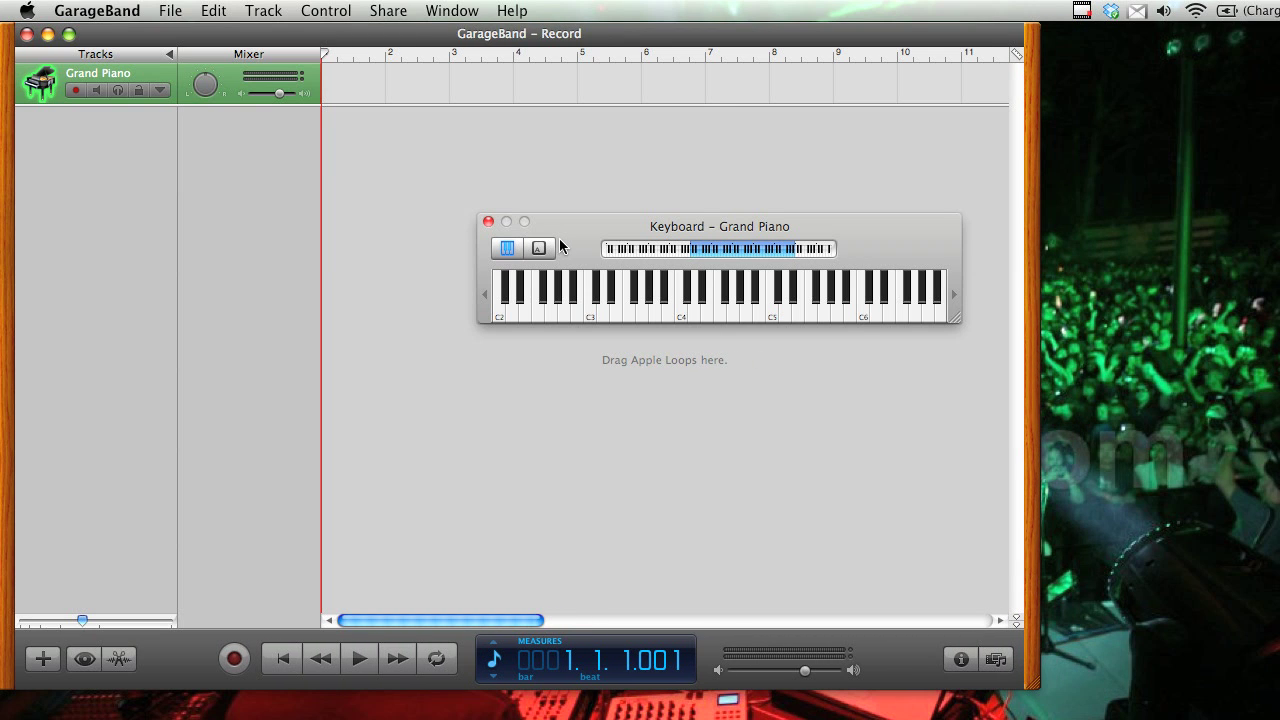
click(488, 222)
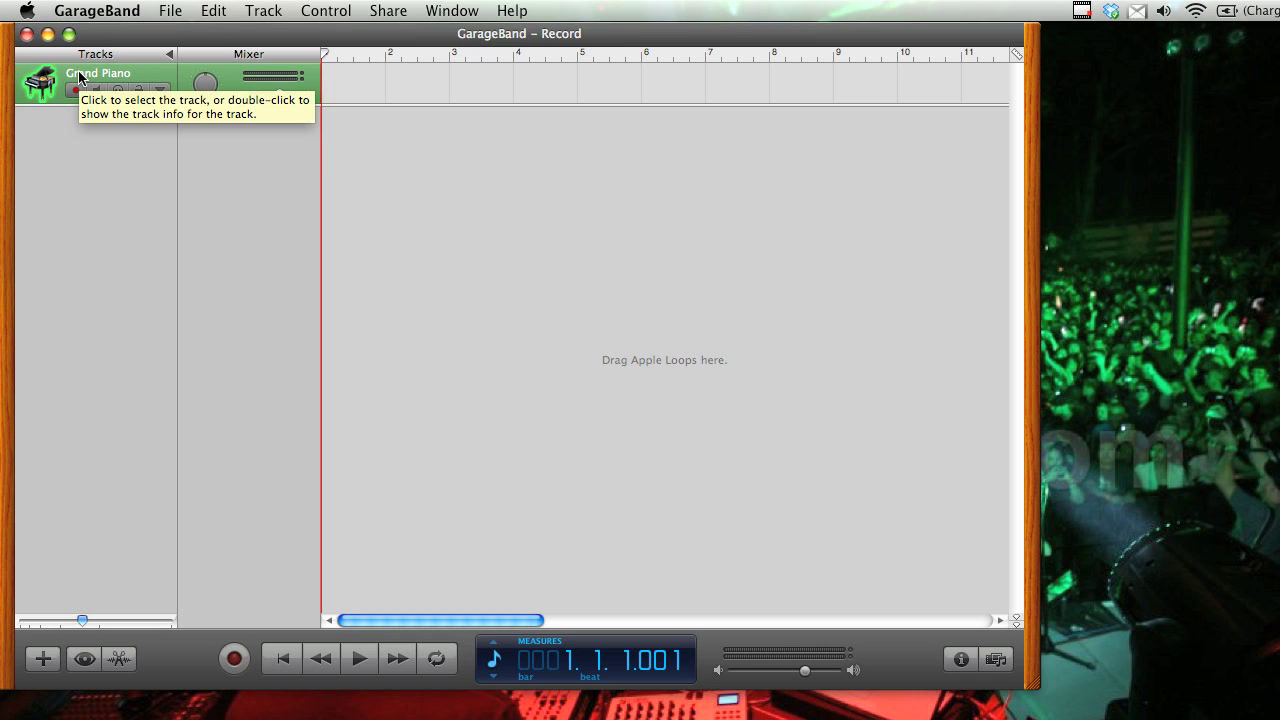
Add a Real Instrument track through Track > New Track.
click(271, 11)
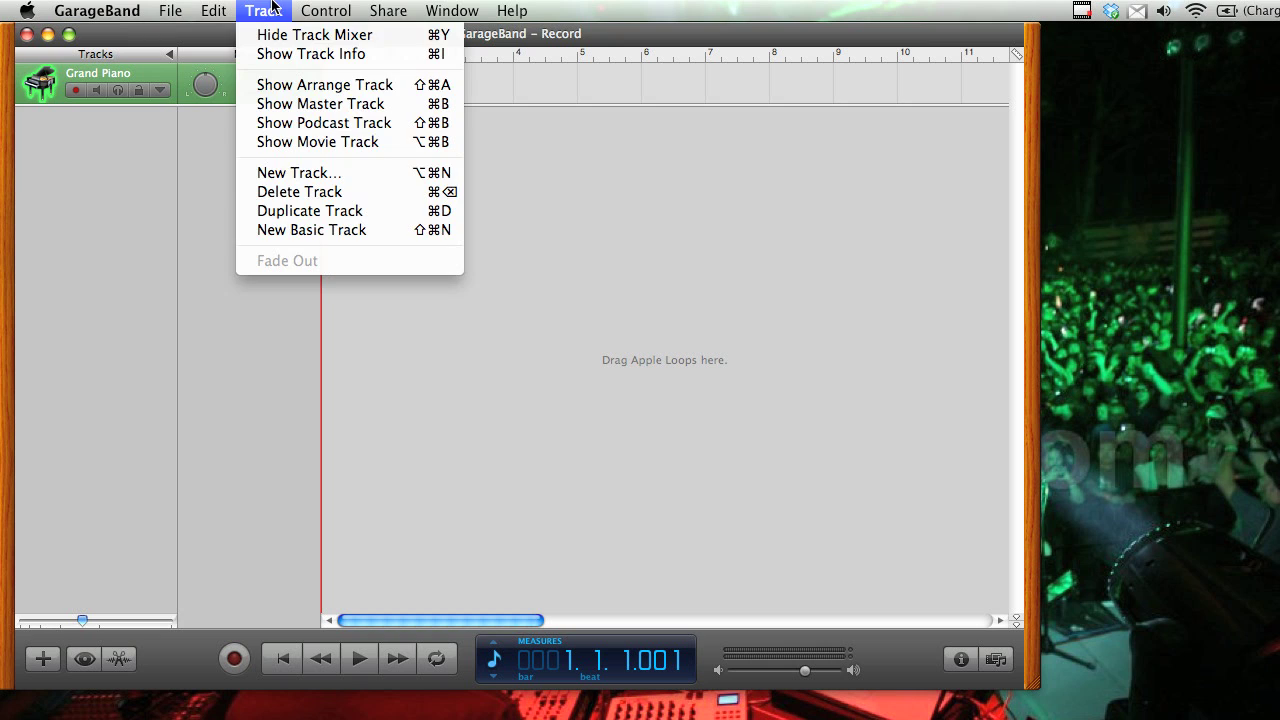
click(316, 174)
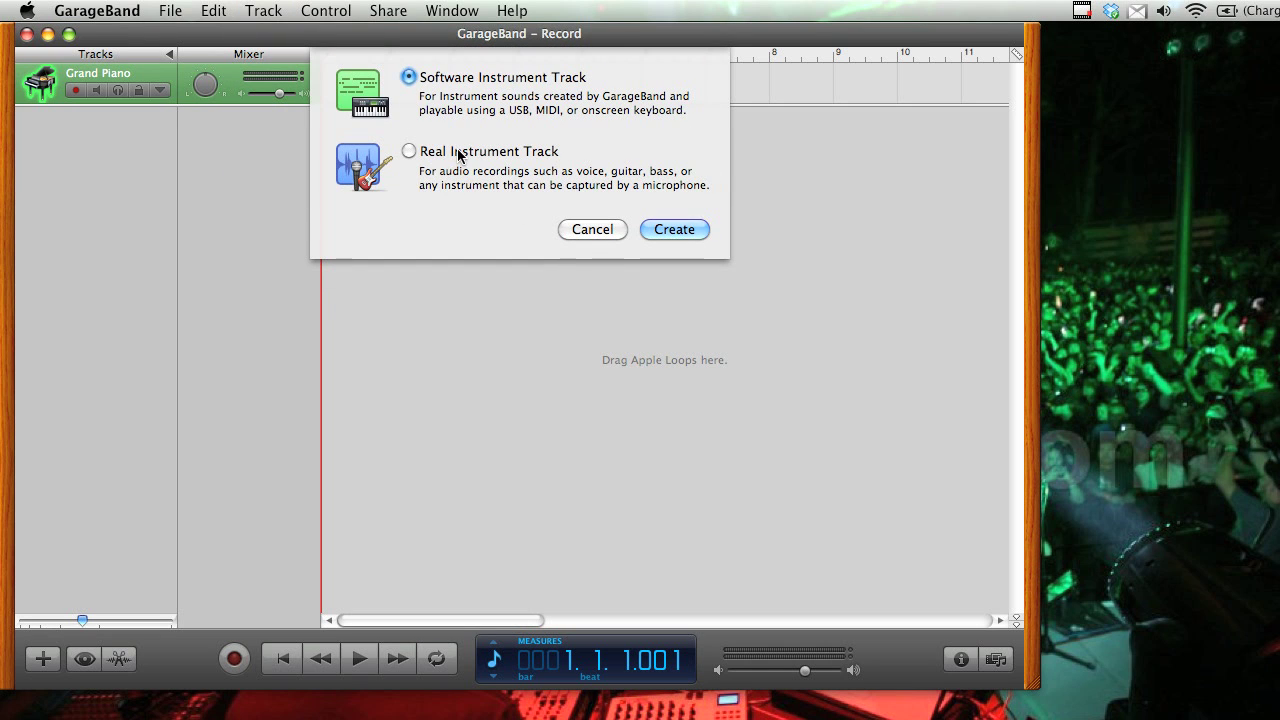
click(458, 153)
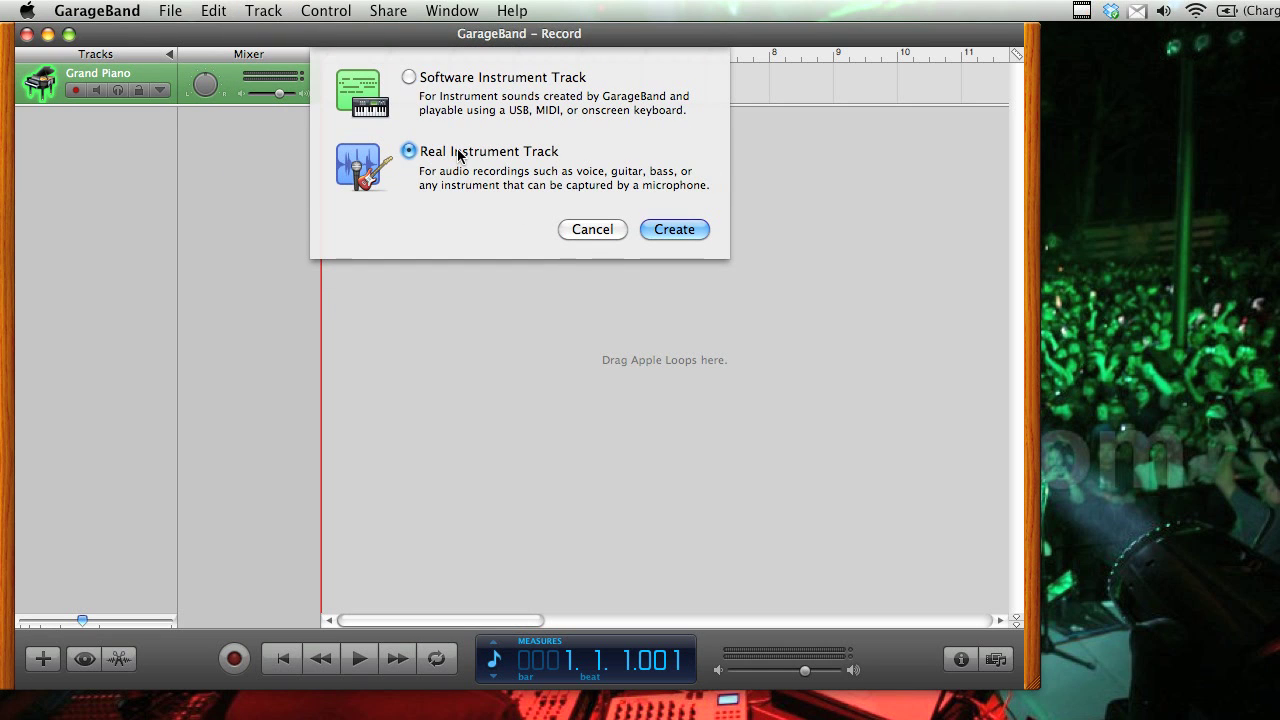
click(663, 232)
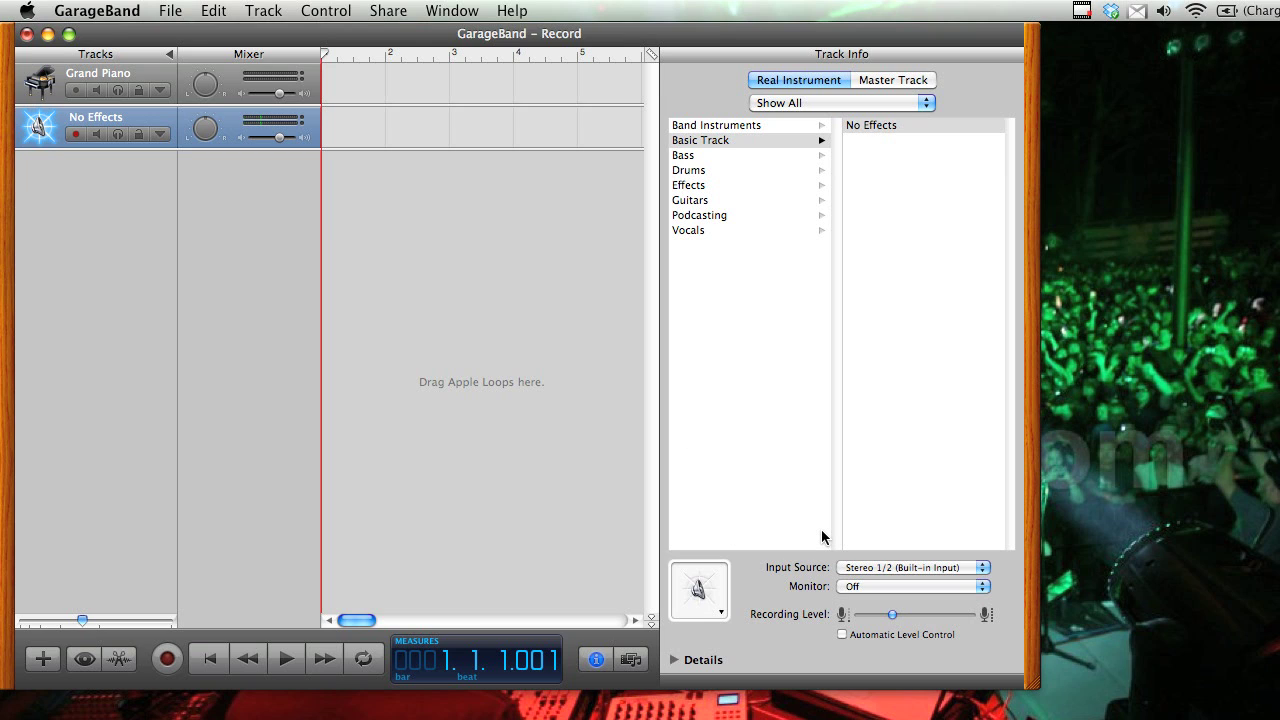
click(856, 568)
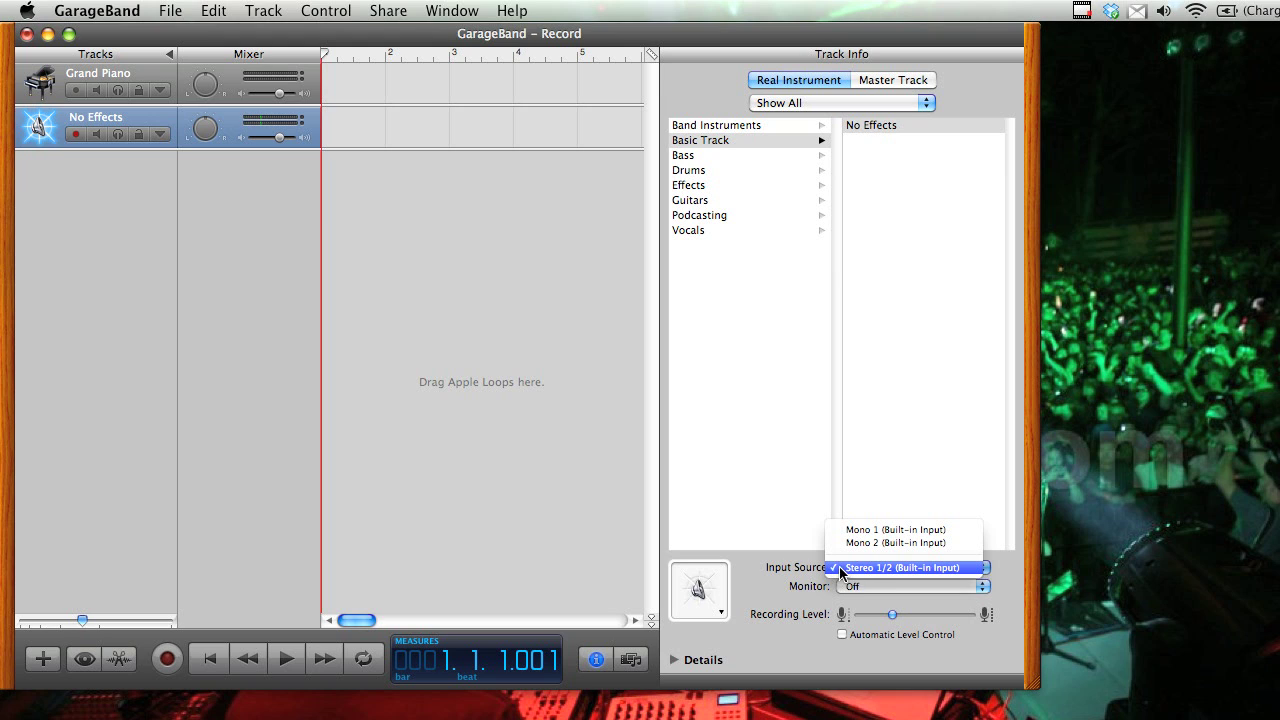
click(849, 569)
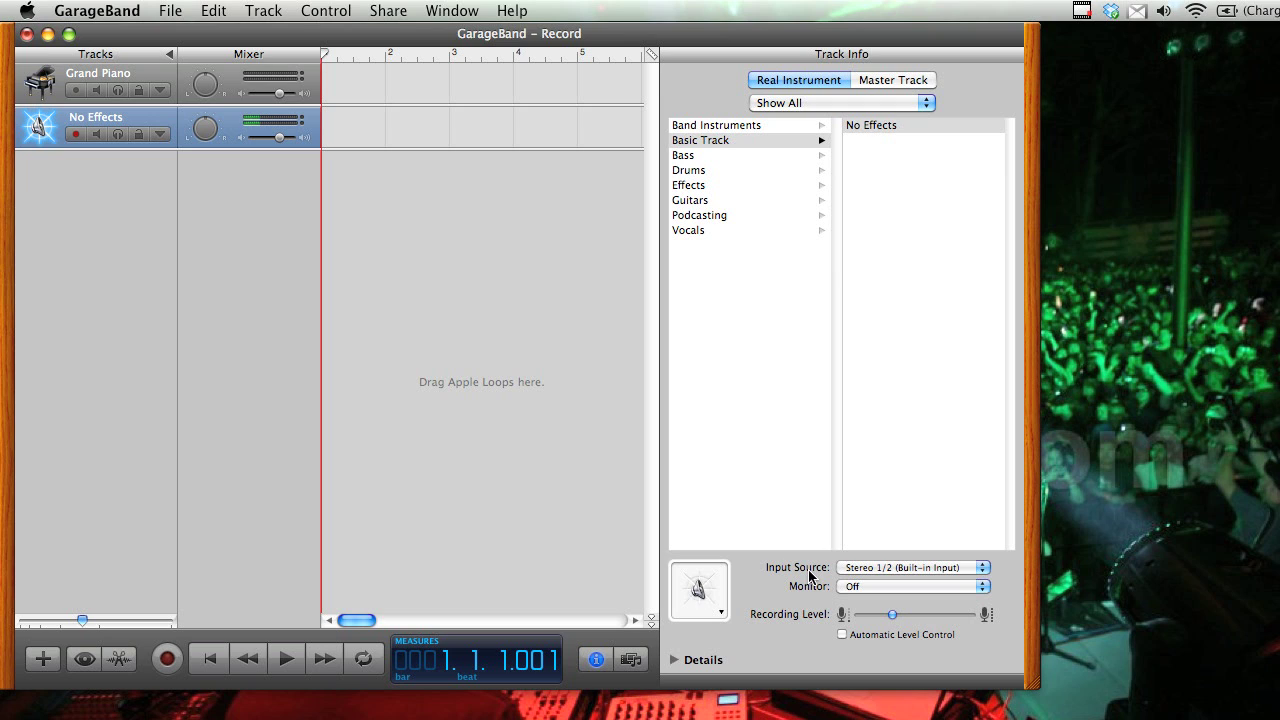
click(138, 12)
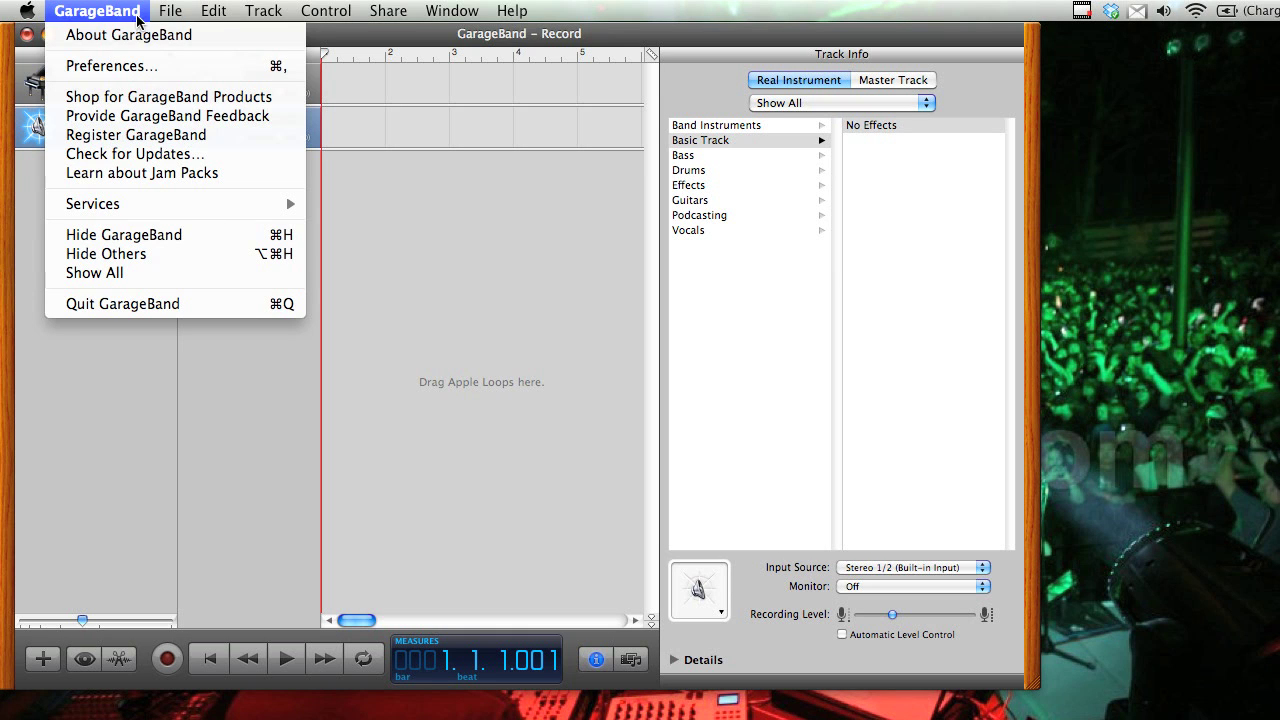
click(142, 68)
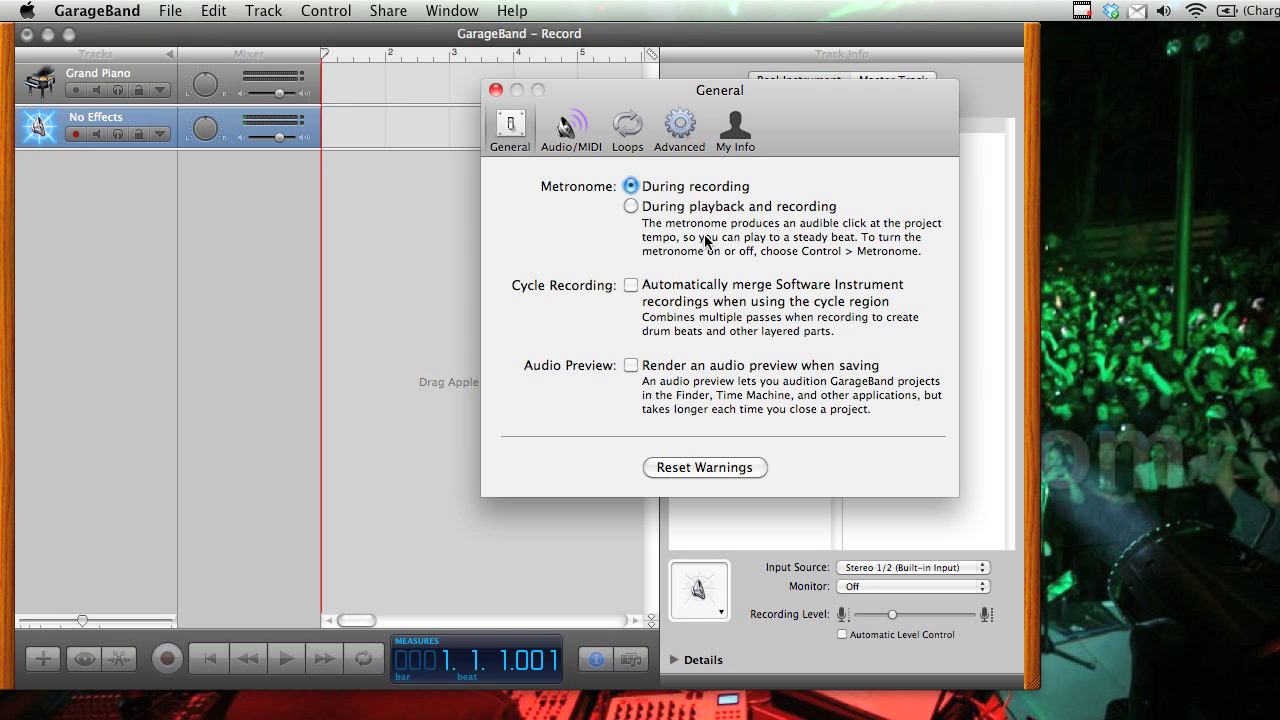
click(568, 140)
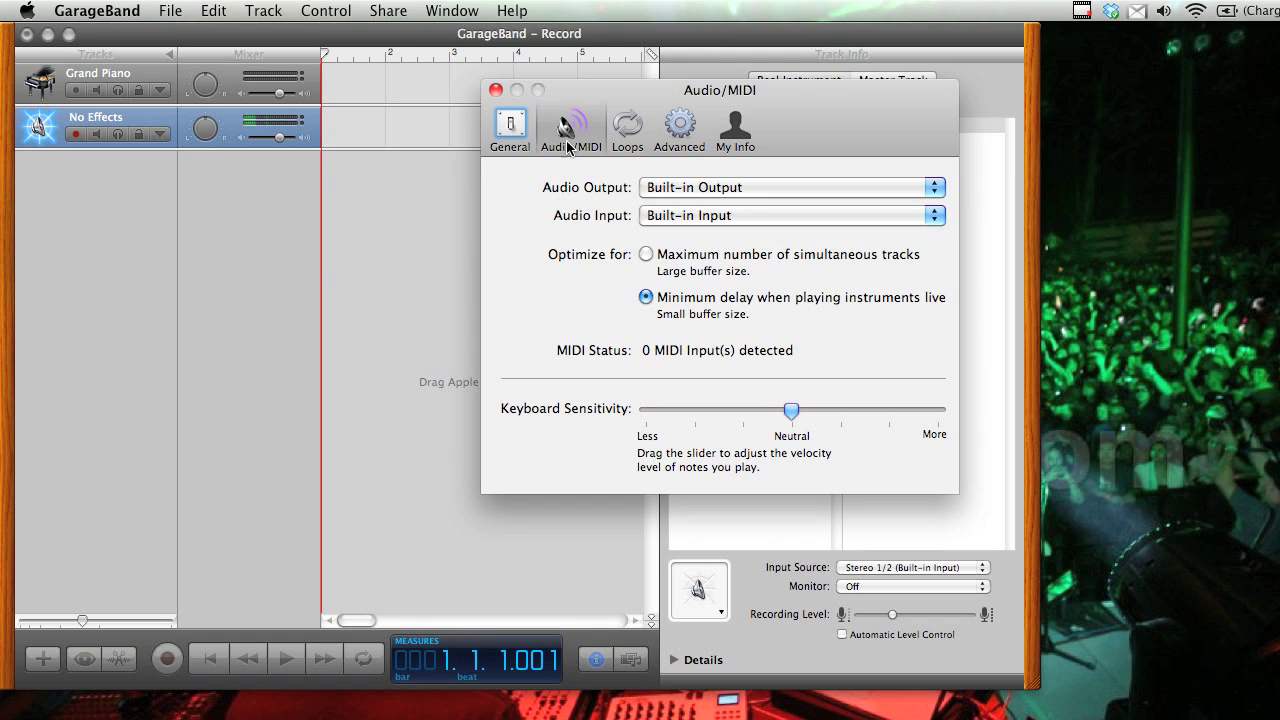
click(665, 222)
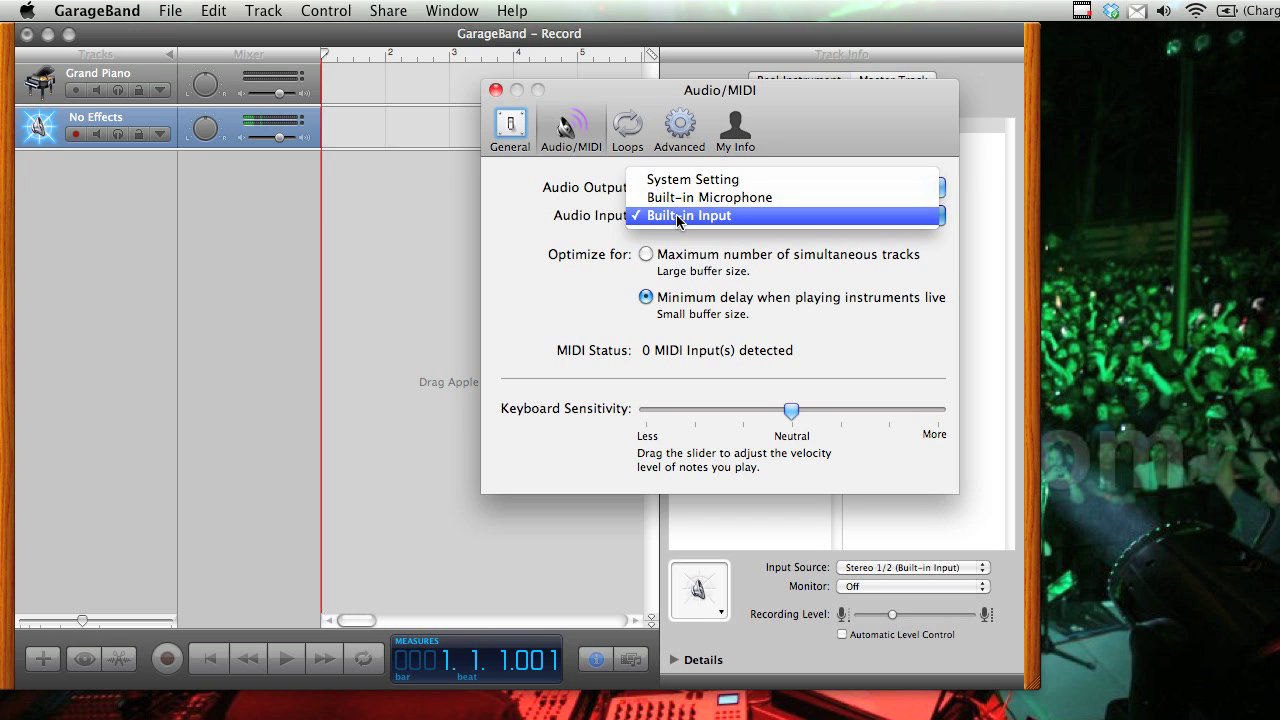
click(605, 229)
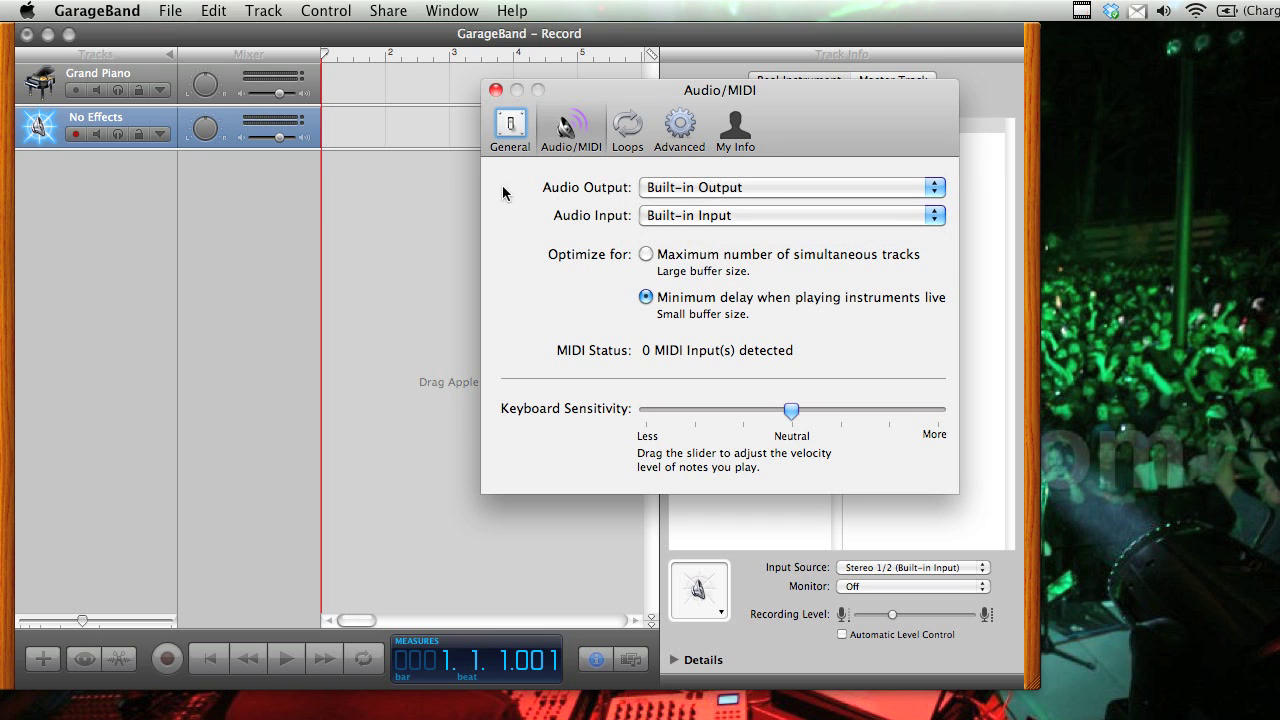
click(495, 91)
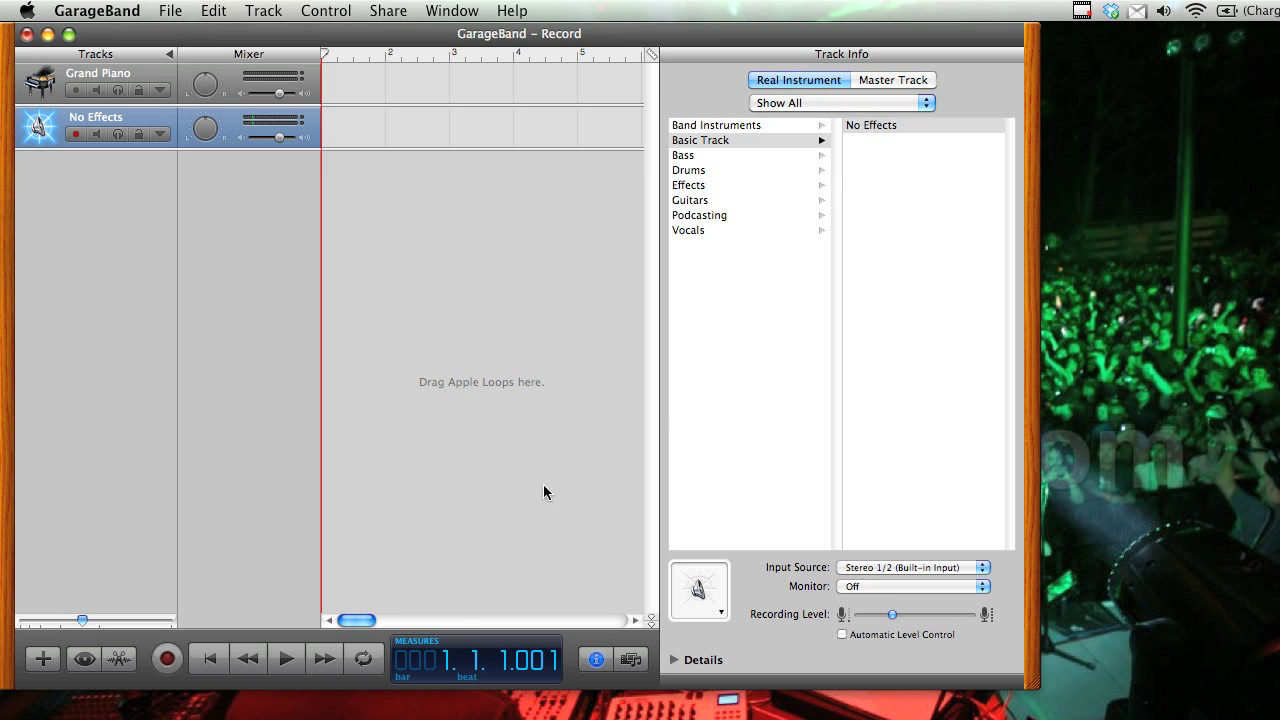
Close the Track Info pane with the (i) button.
click(596, 660)
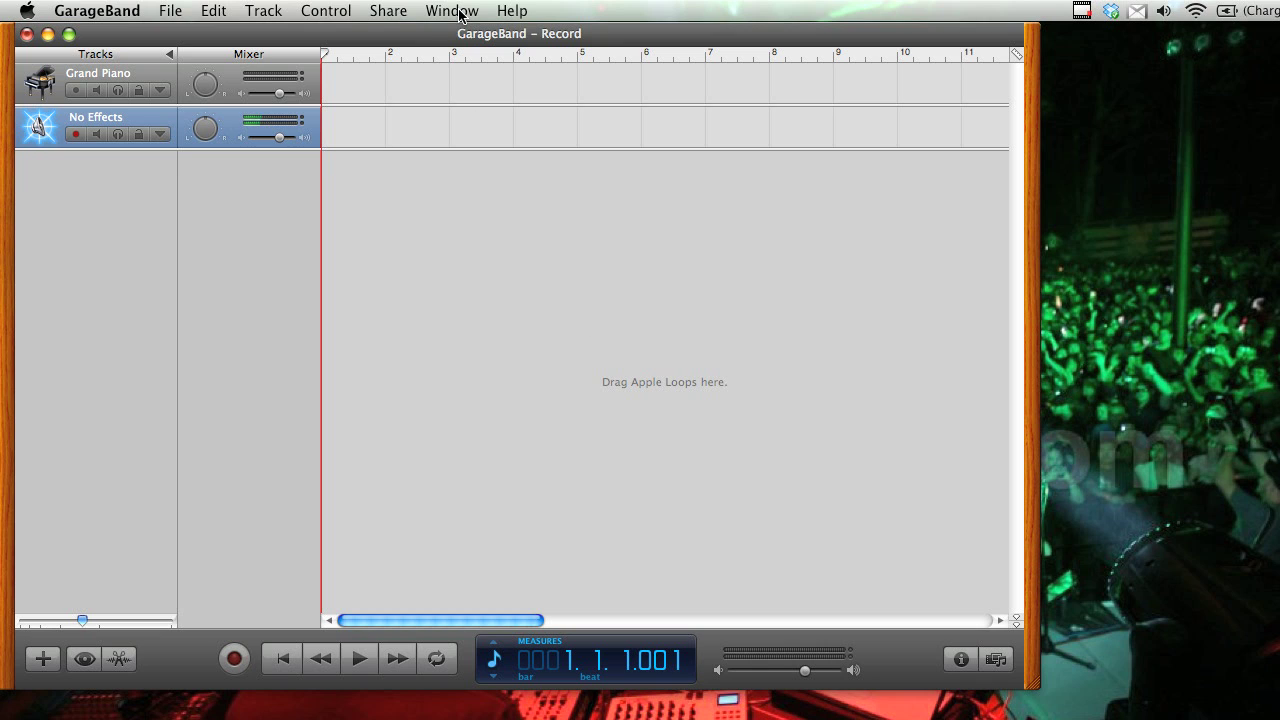
In the Control menu, uncheck Metronome and enable Count In.
click(331, 6)
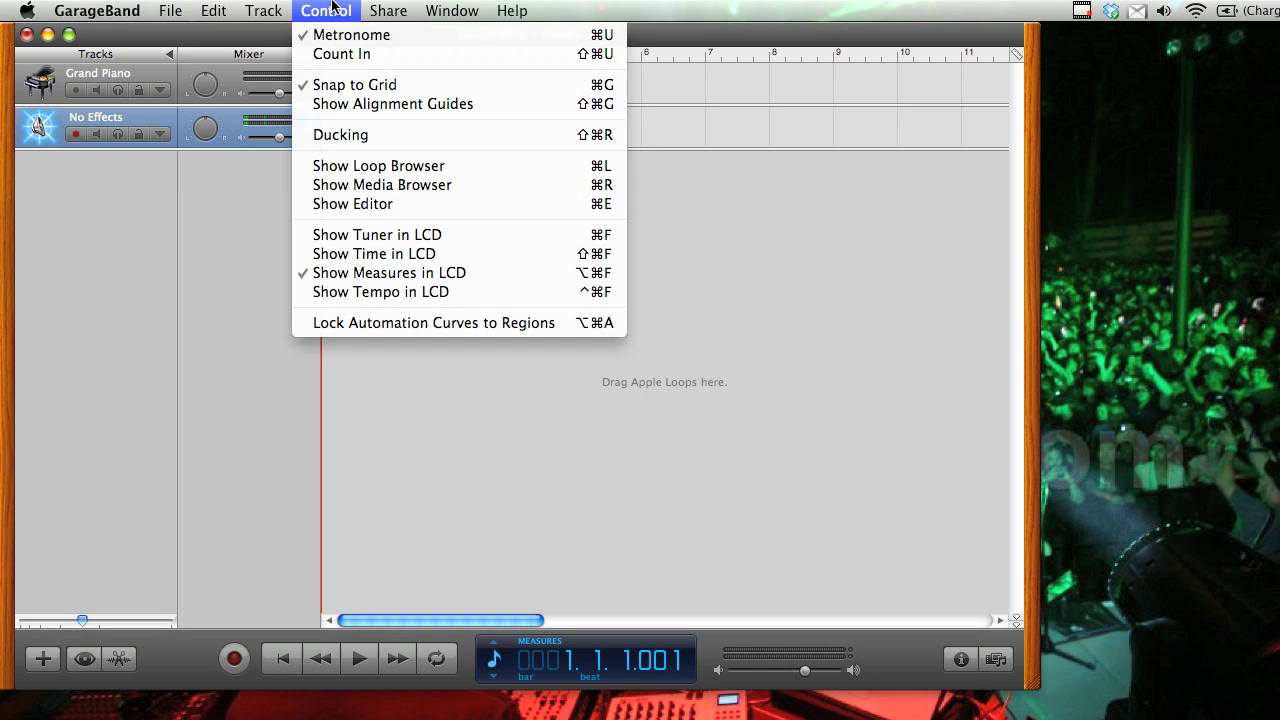
click(333, 41)
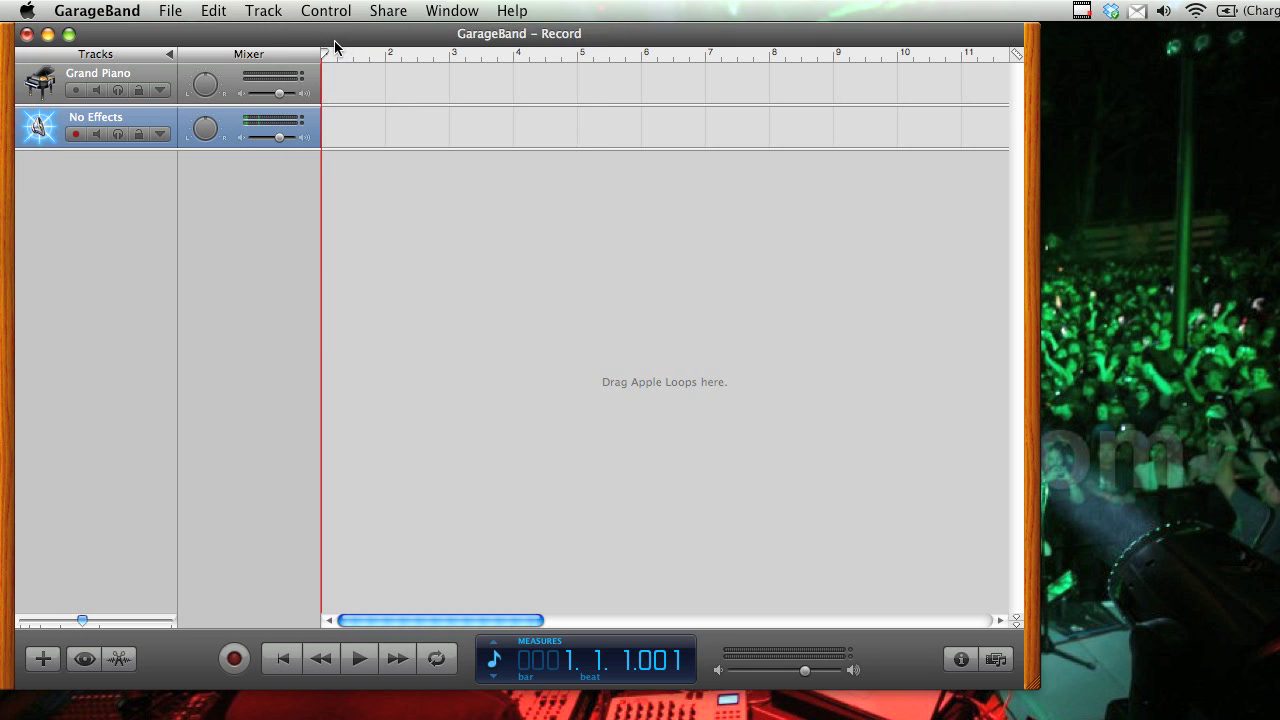
click(337, 12)
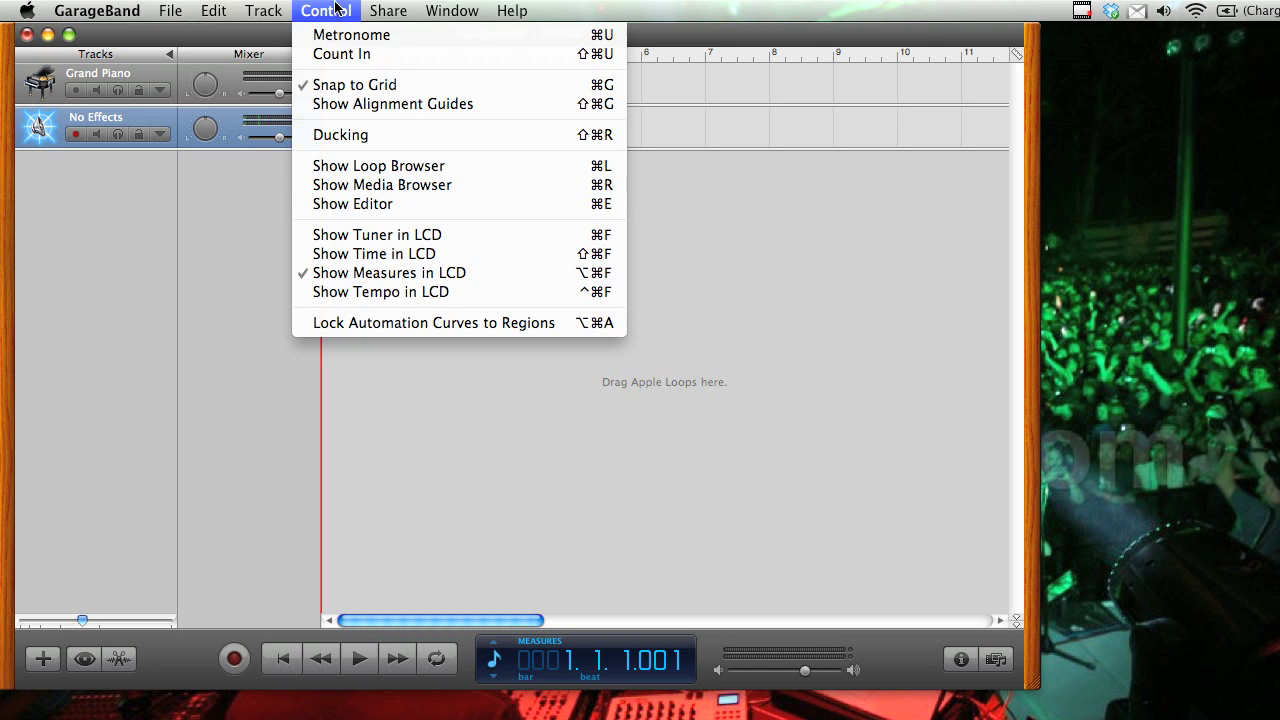
click(337, 52)
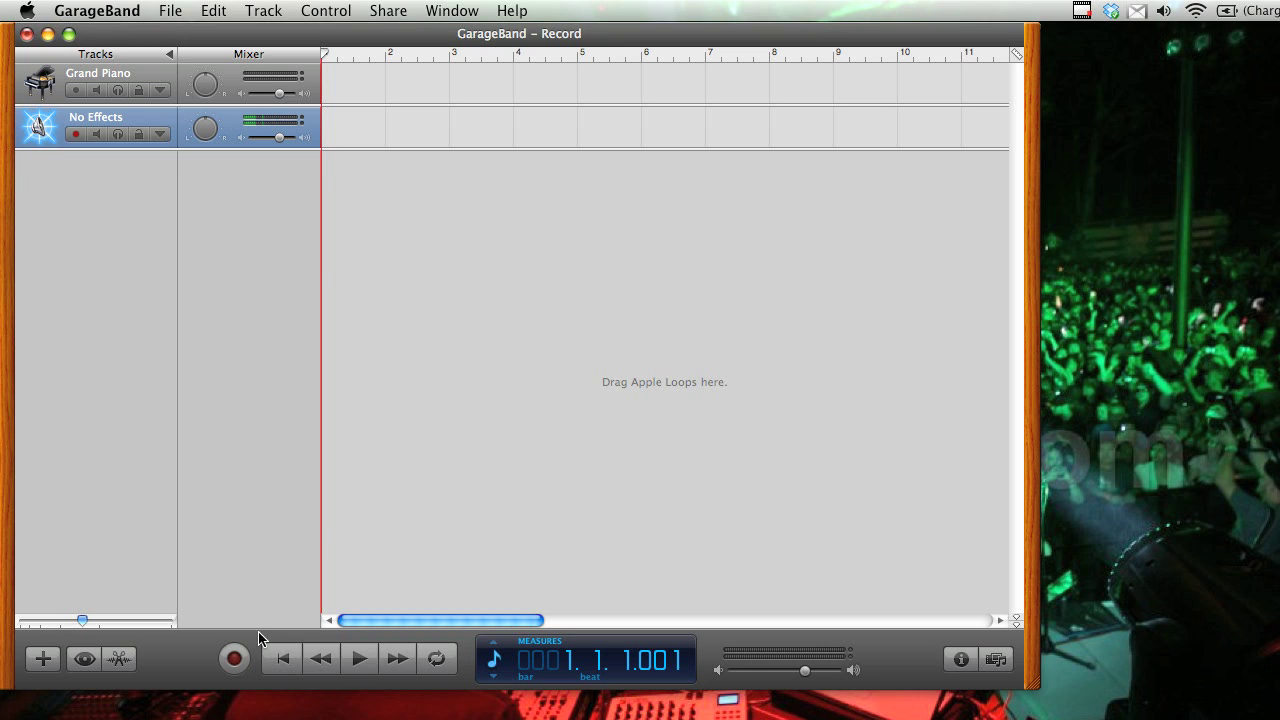
Record about five bars on the No Effects track, then drag the playhead back to bar 3.
click(235, 662)
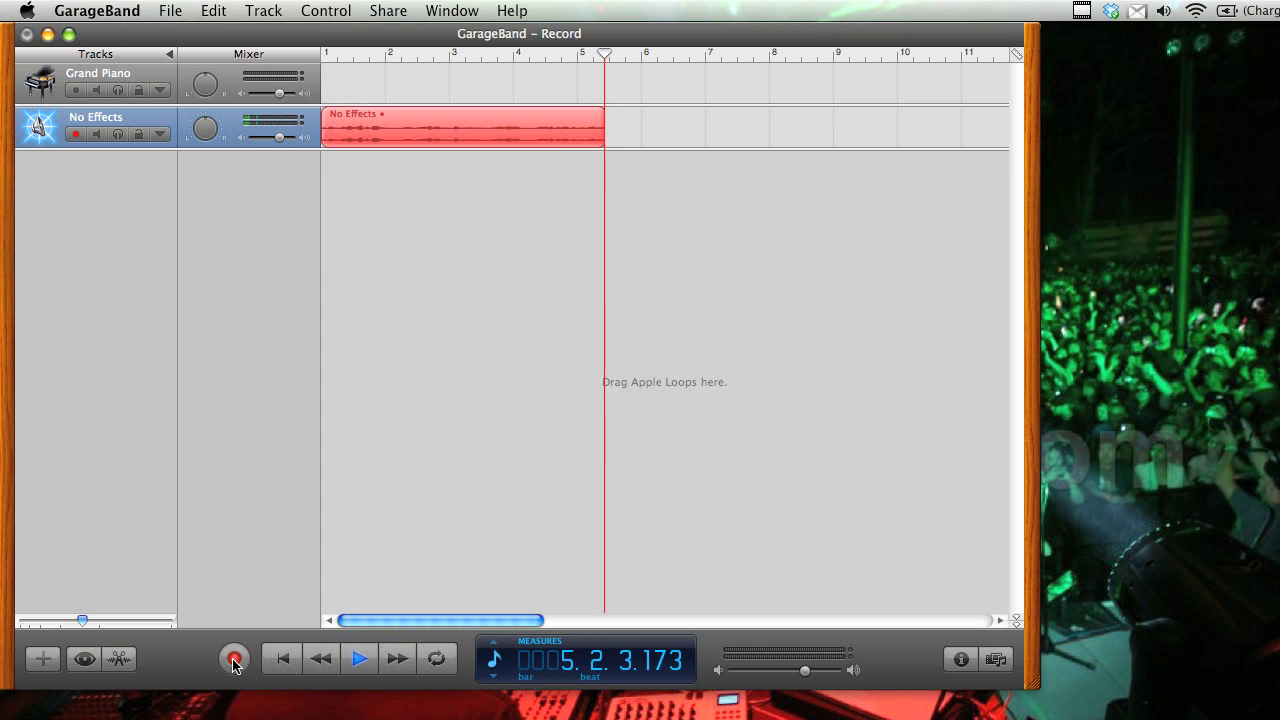
click(235, 662)
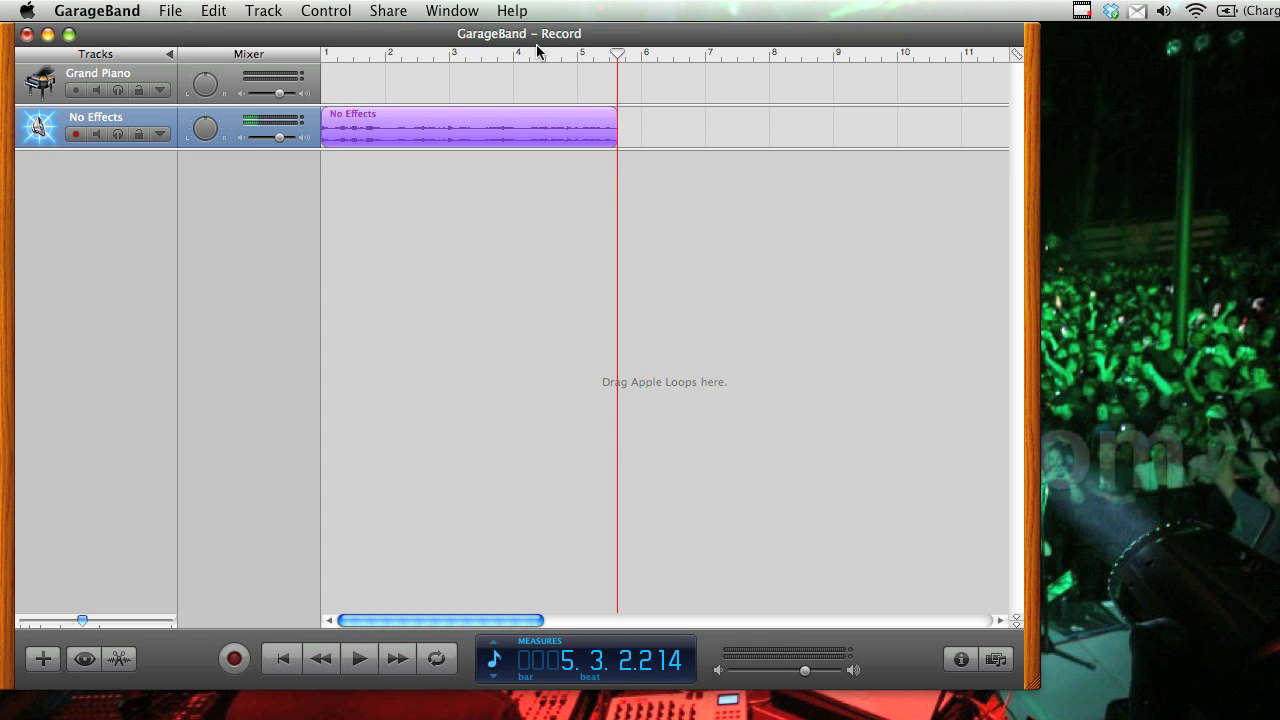
mouse_move(535, 51)
mouse_down()
mouse_move(434, 57)
mouse_move(543, 51)
mouse_move(334, 91)
mouse_move(456, 84)
mouse_up()
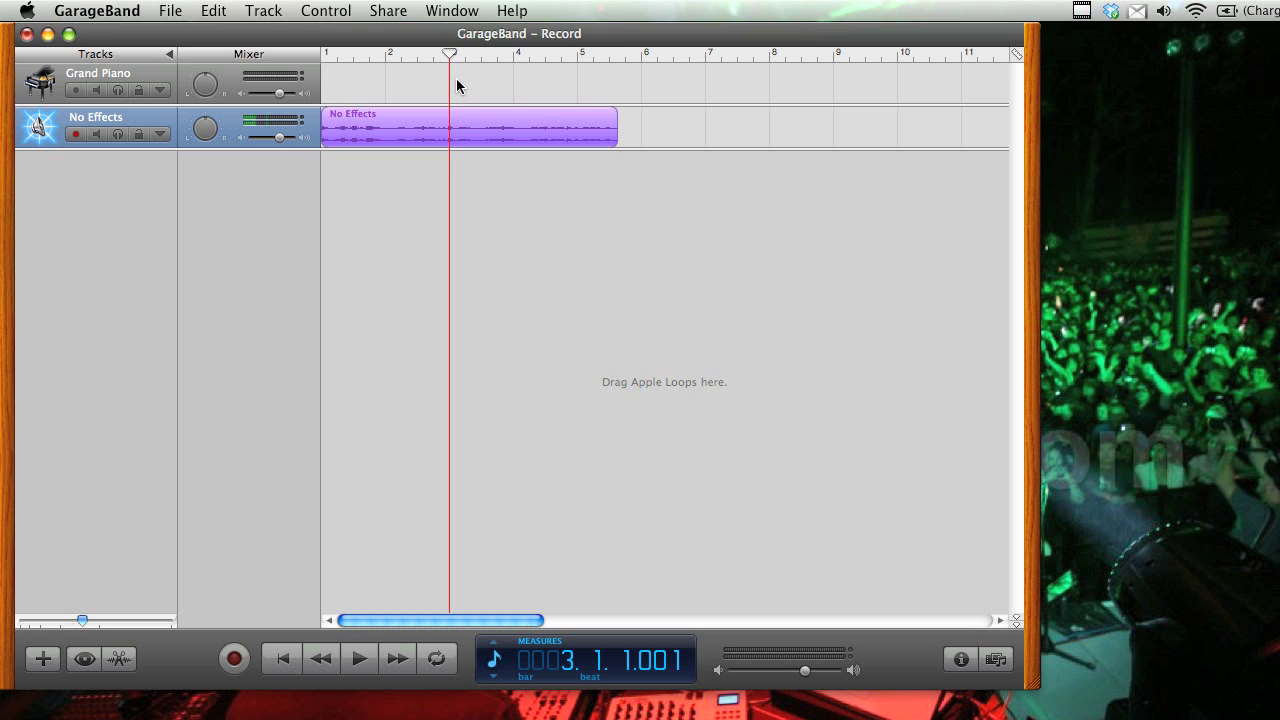
Choose Share > Export Song to Disk and enable compression.
click(409, 9)
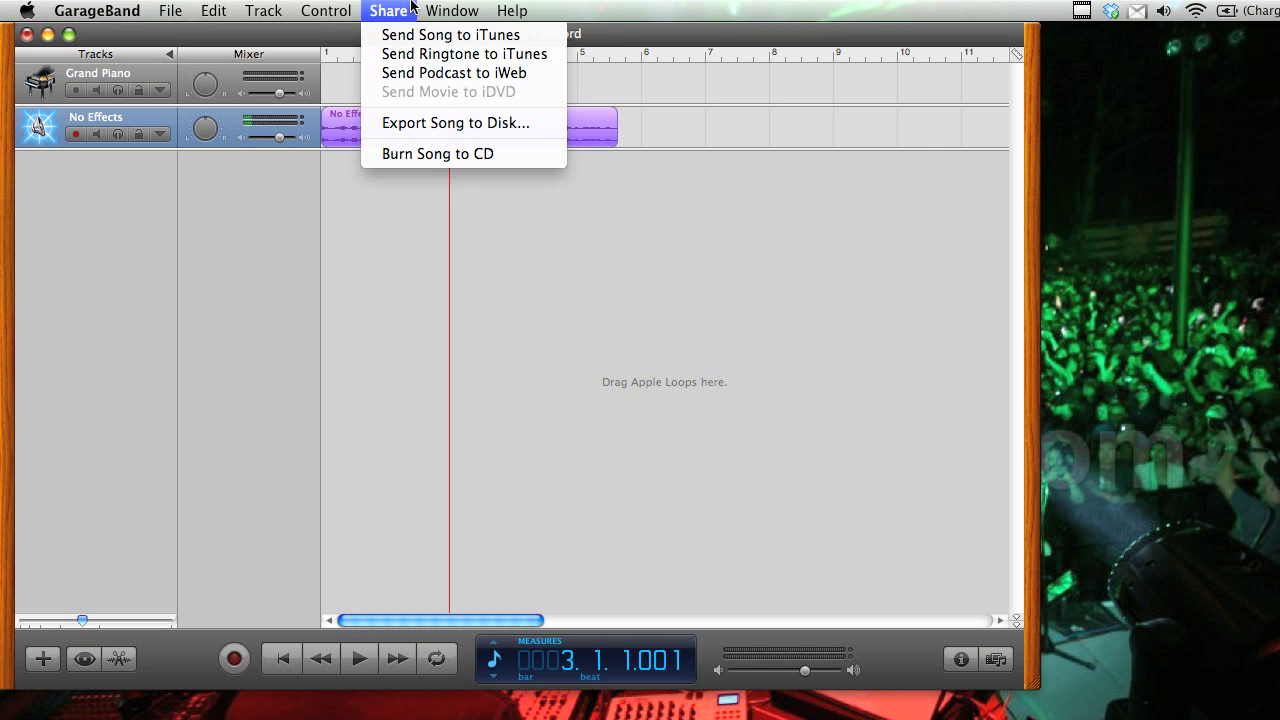
click(431, 122)
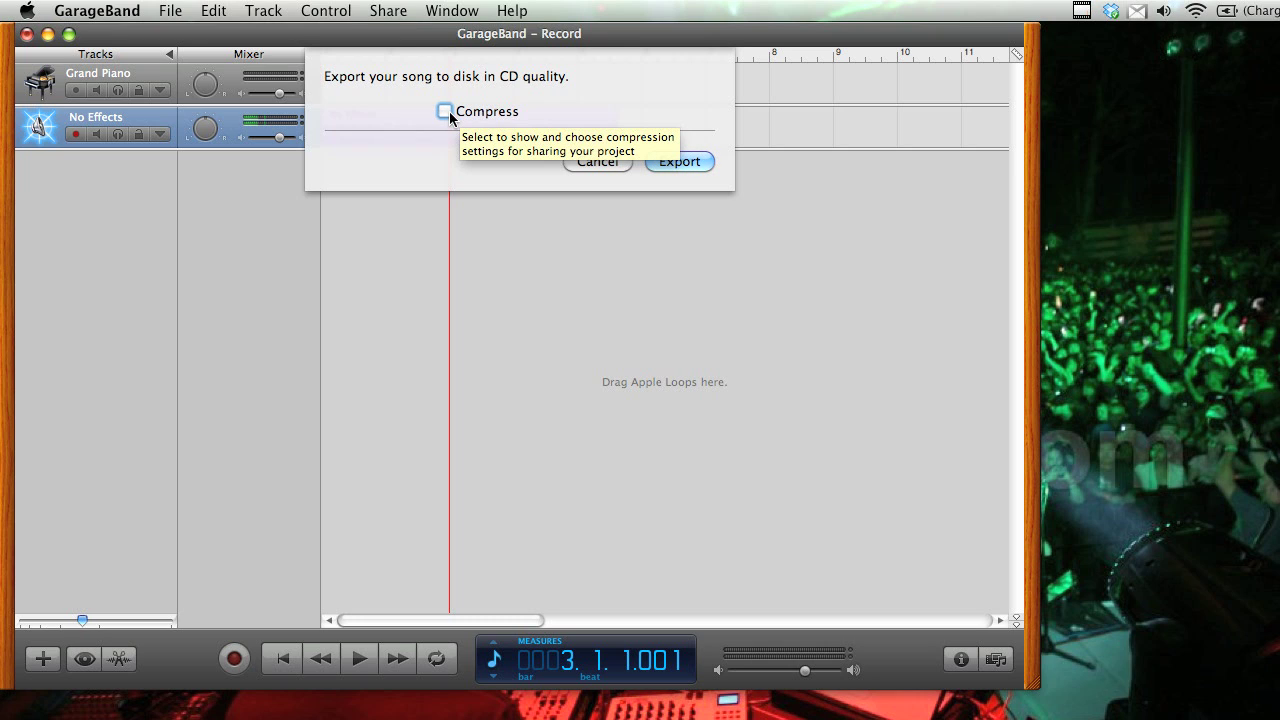
click(448, 111)
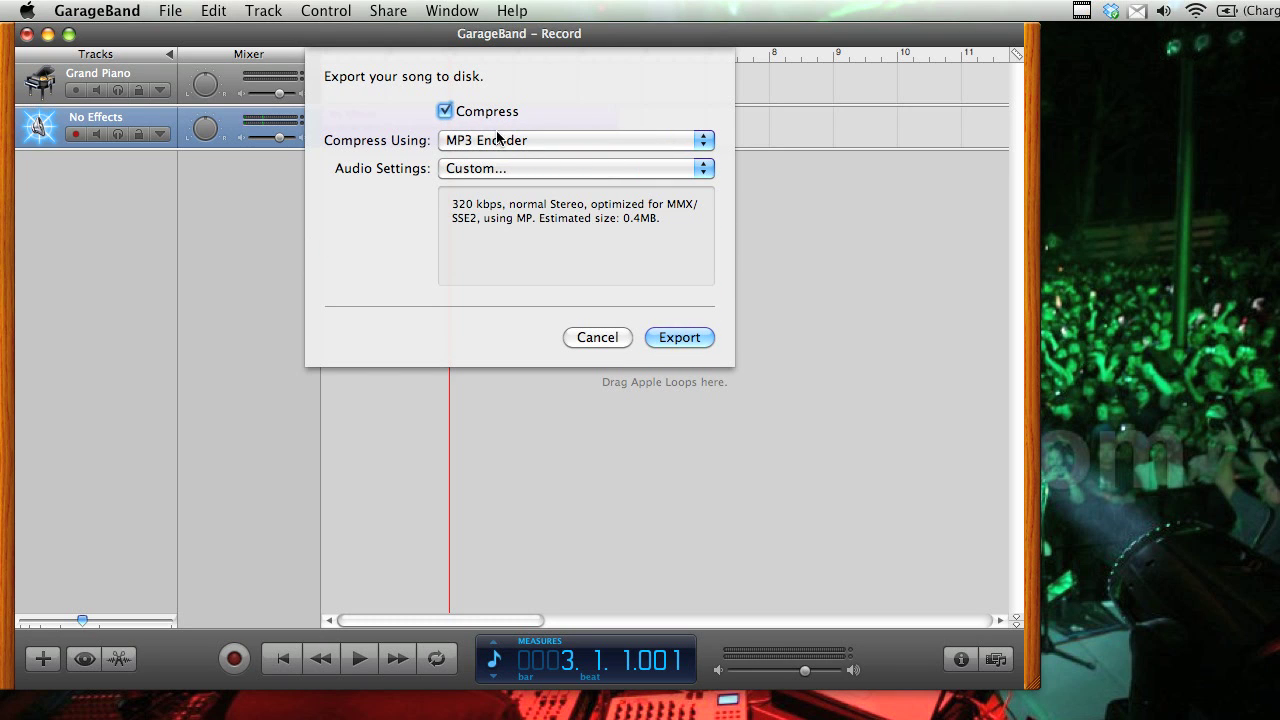
Keep MP3 Encoder as the compressor and choose Custom audio settings.
click(495, 140)
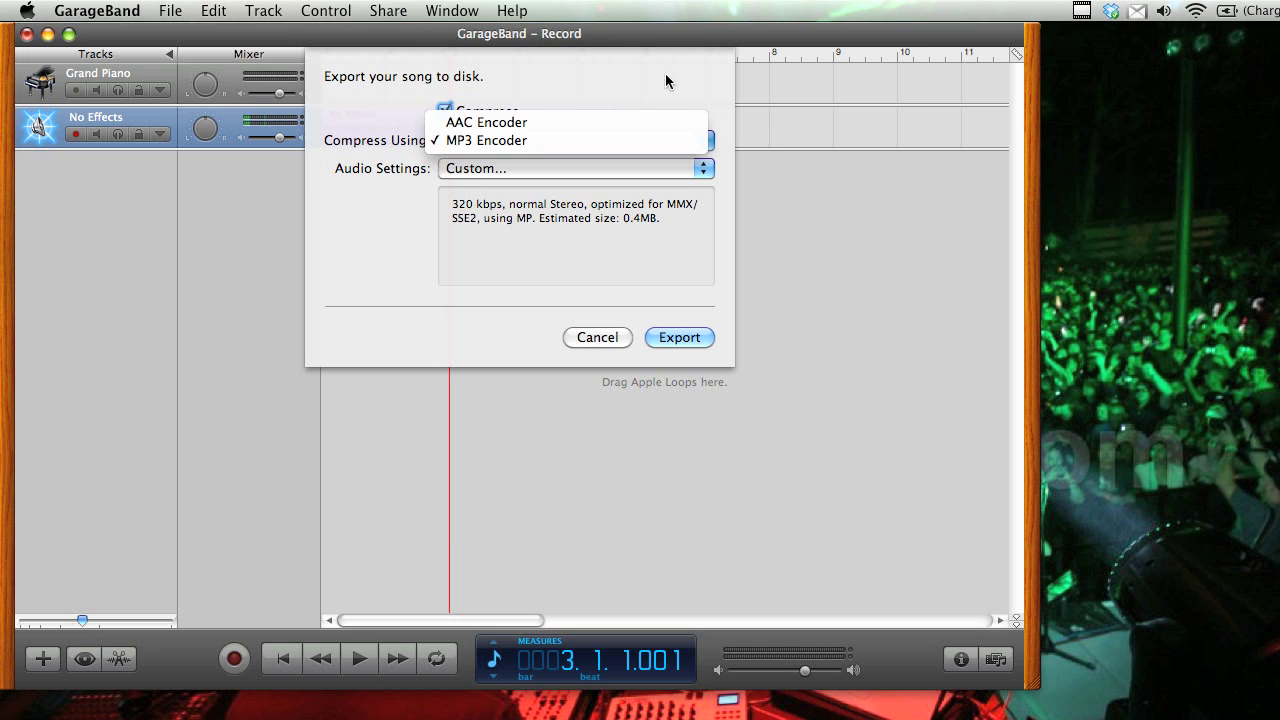
click(560, 138)
click(537, 169)
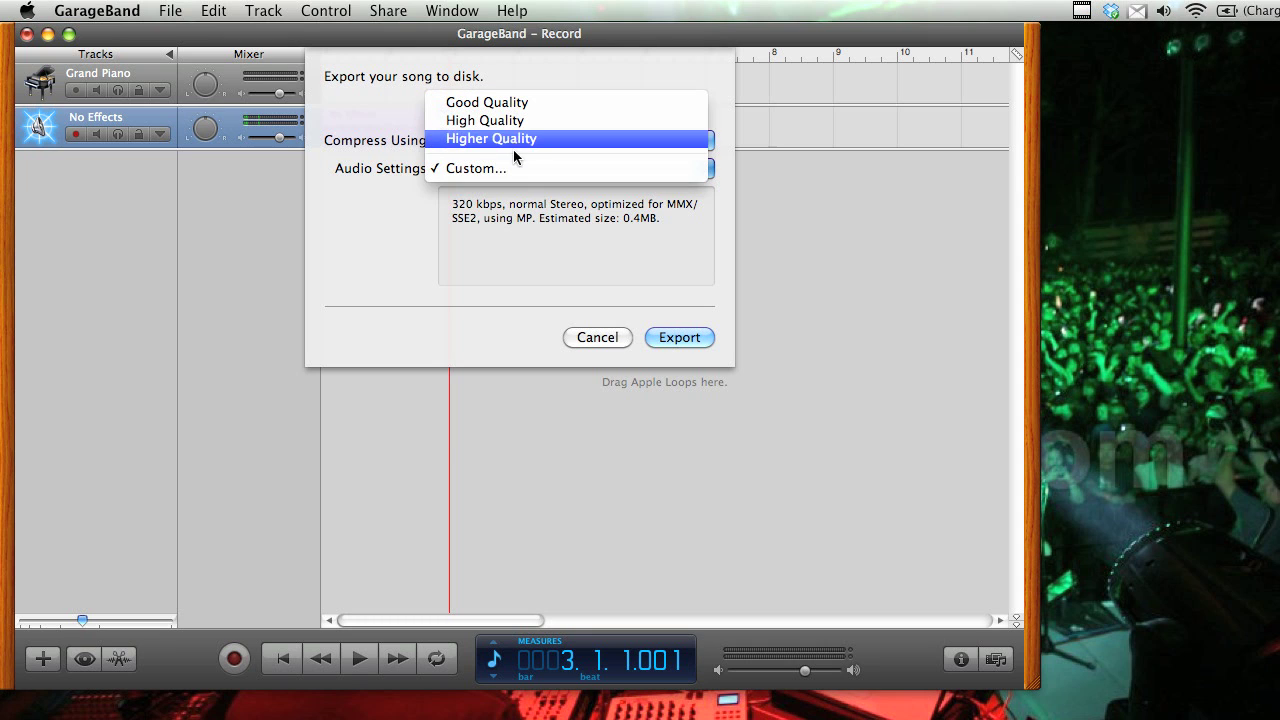
click(508, 167)
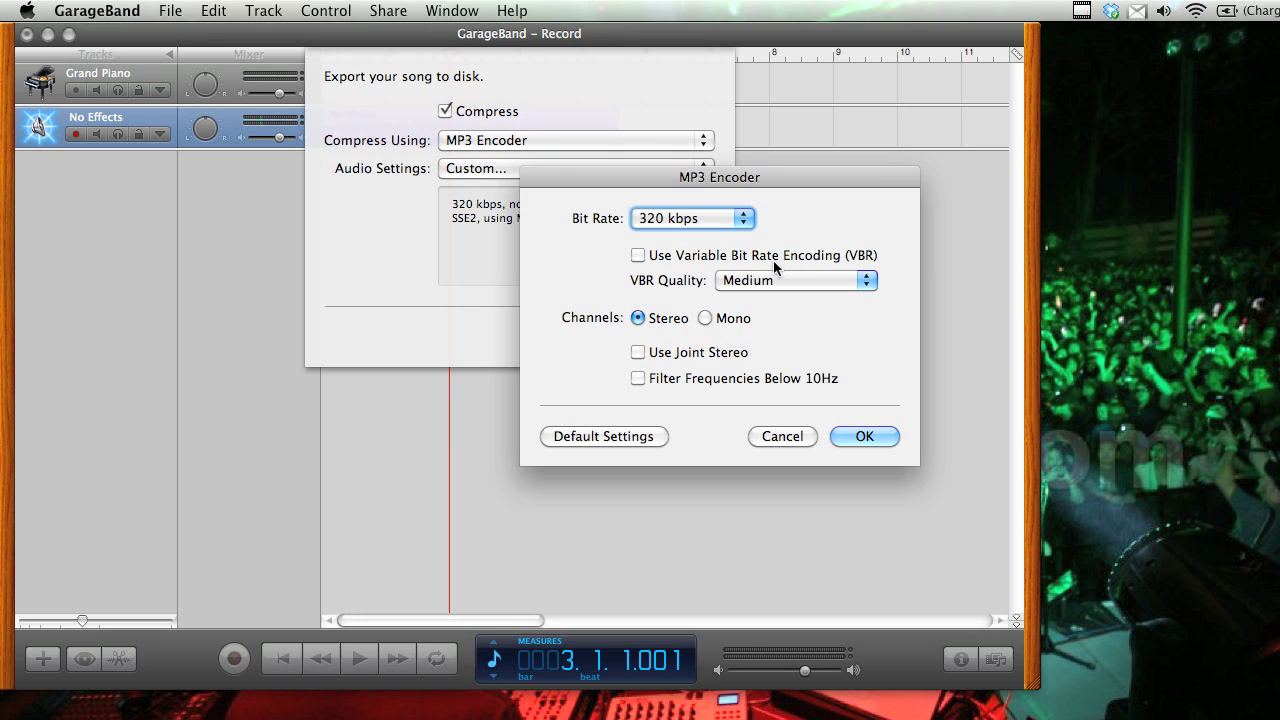
Set the MP3 bit rate to 192 kbps, confirm, and proceed to export Record.mp3.
click(733, 219)
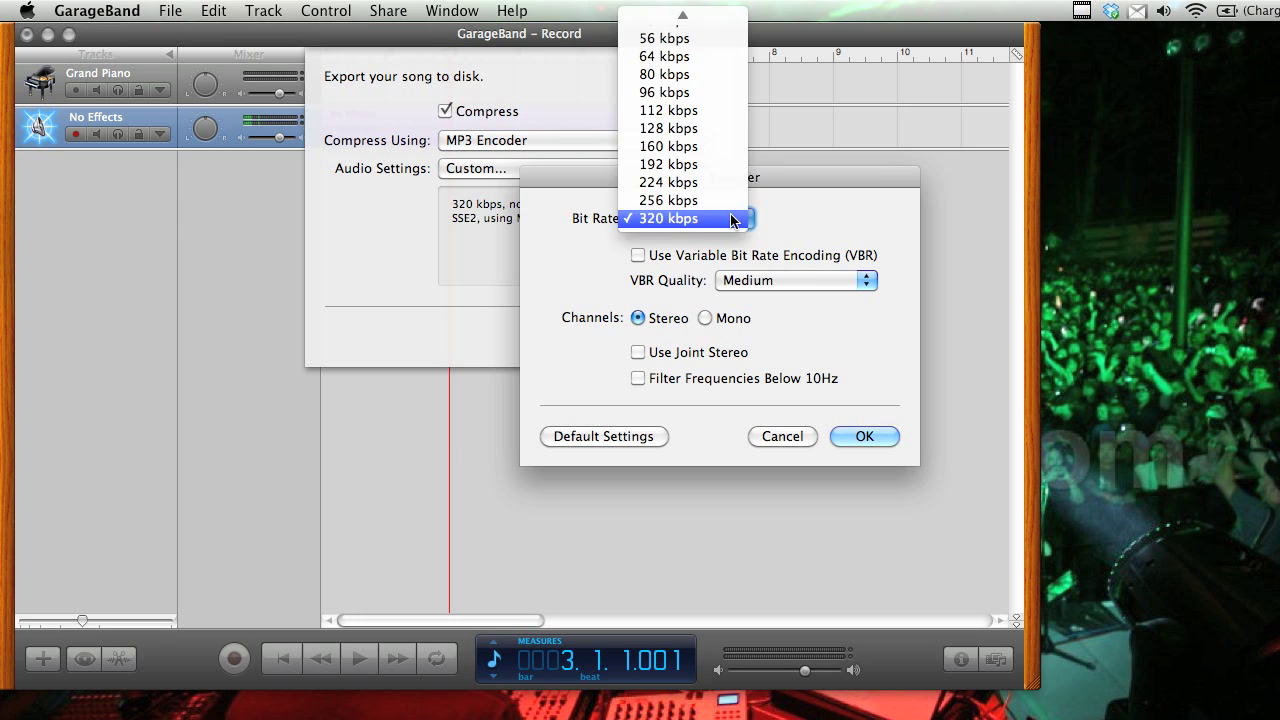
click(695, 170)
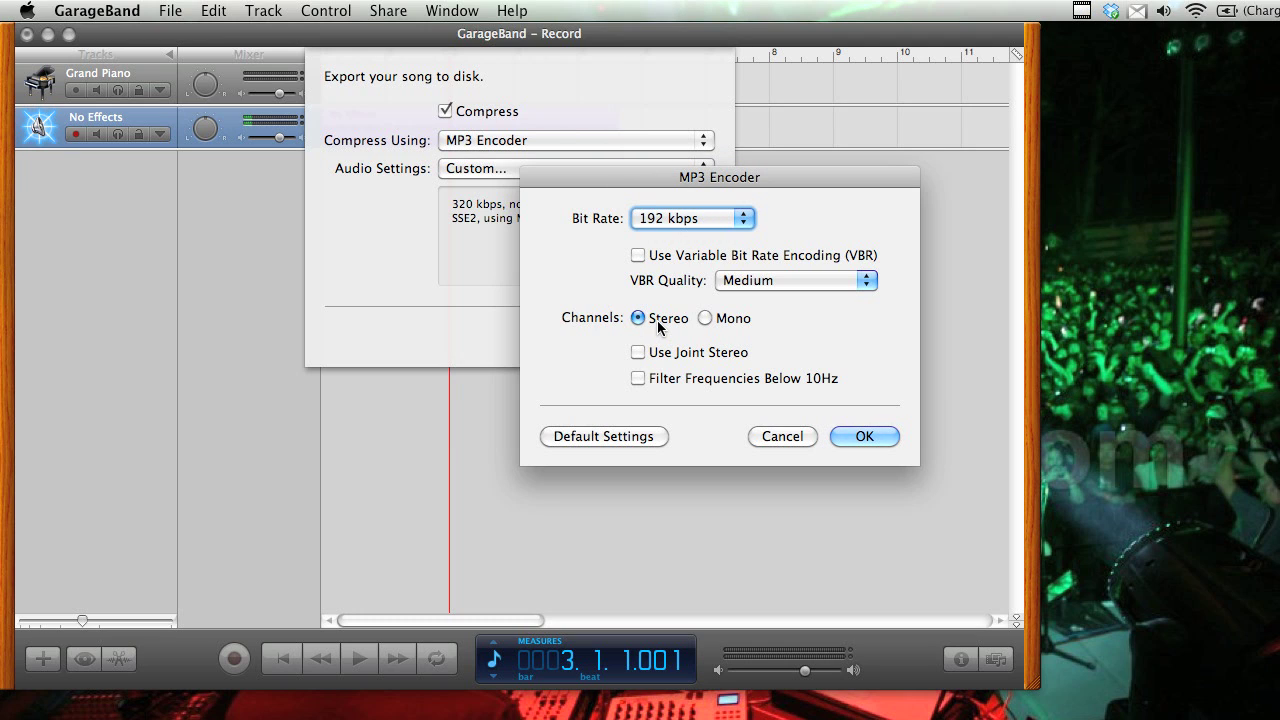
click(845, 437)
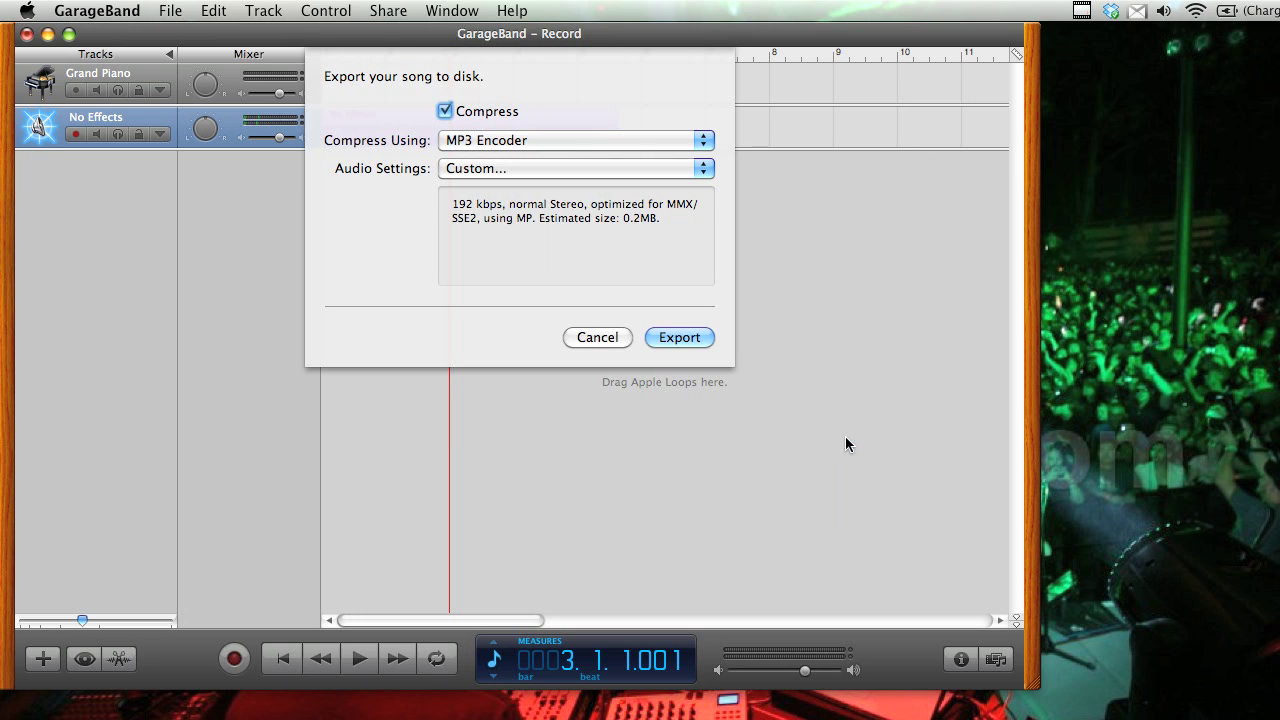
click(672, 337)
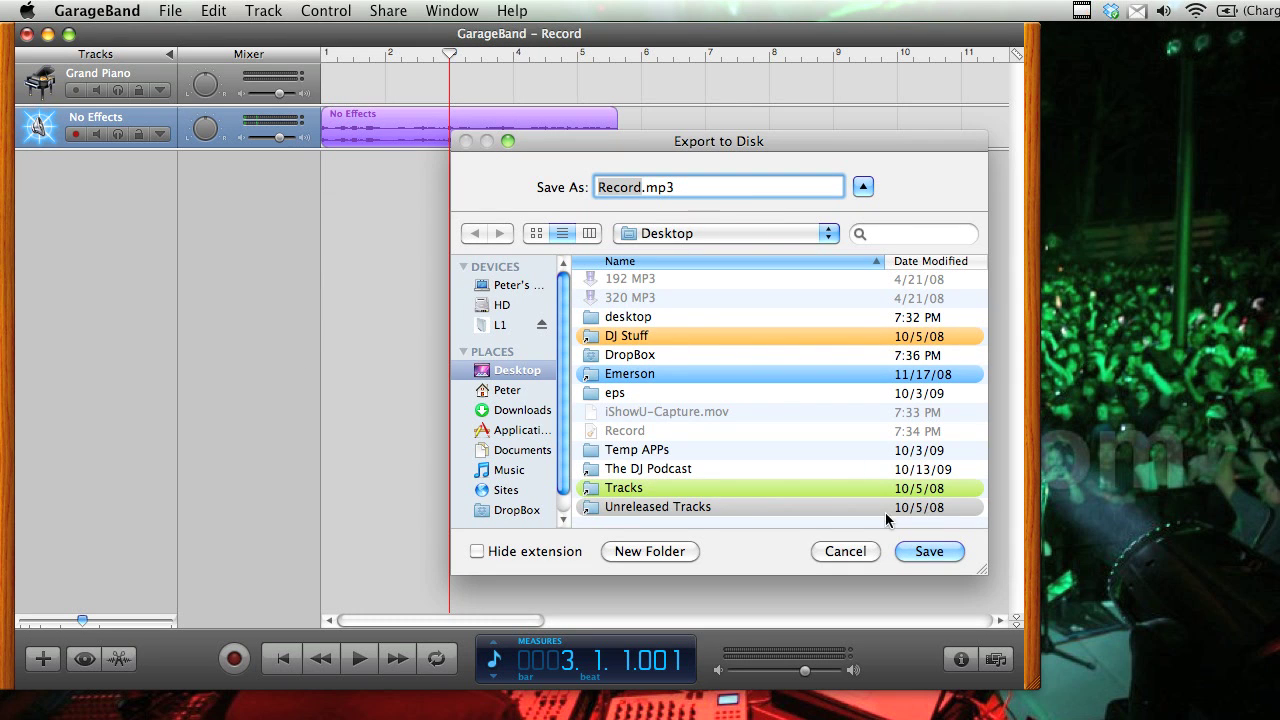
Save the export as Record.mp3 on the Desktop, then switch over to Finder.
click(914, 552)
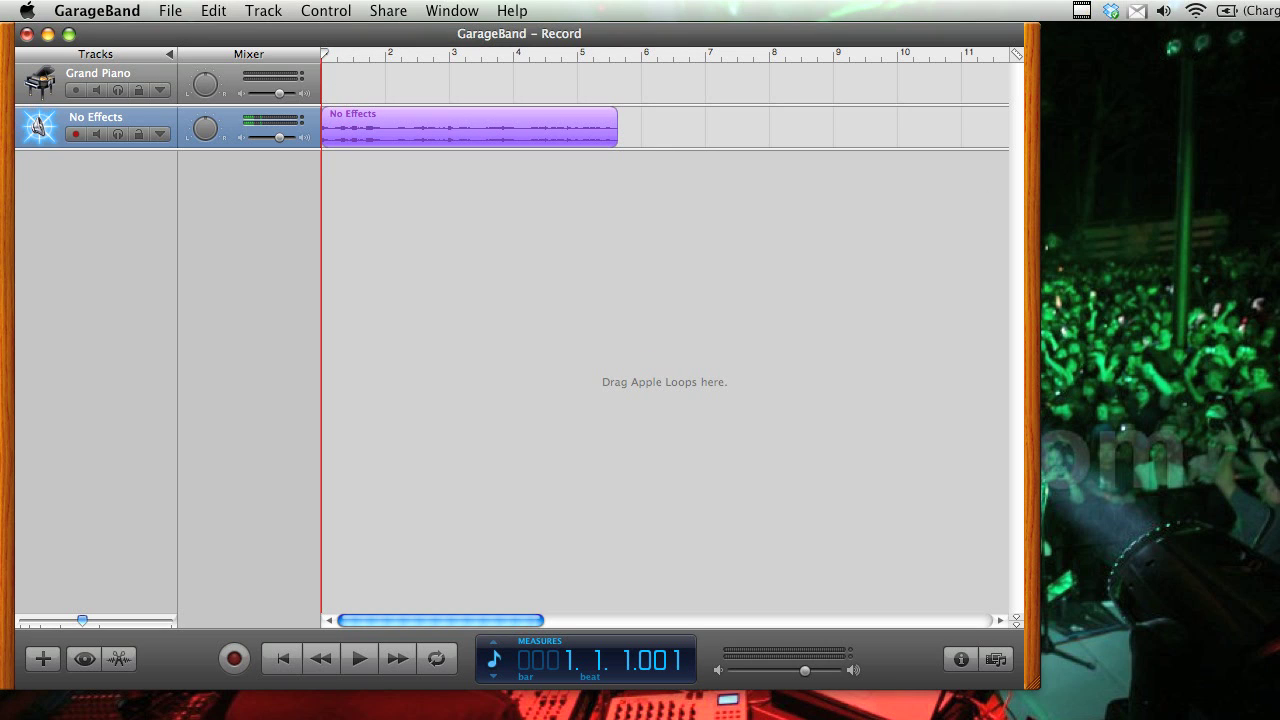
key(super+Tab)
Check Record.mp3's Info window showing a 324 KB, 192 kbps MP3, then close it.
key(super+i)
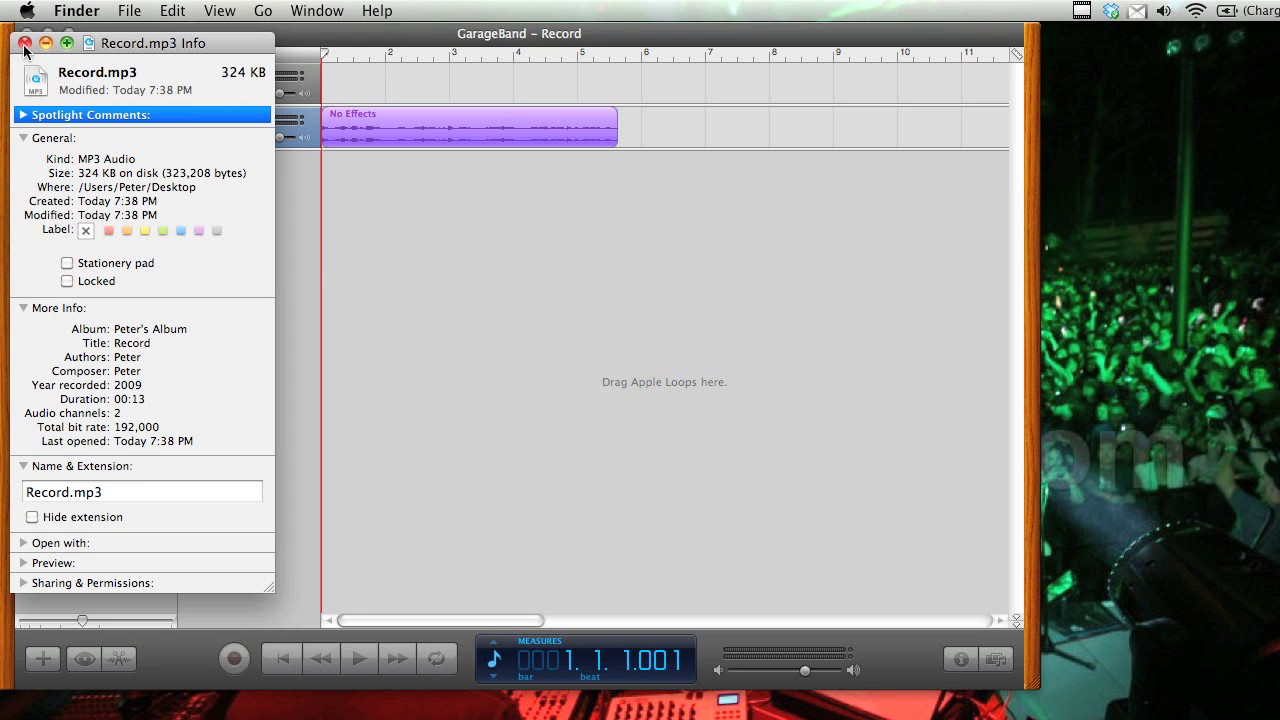
click(25, 43)
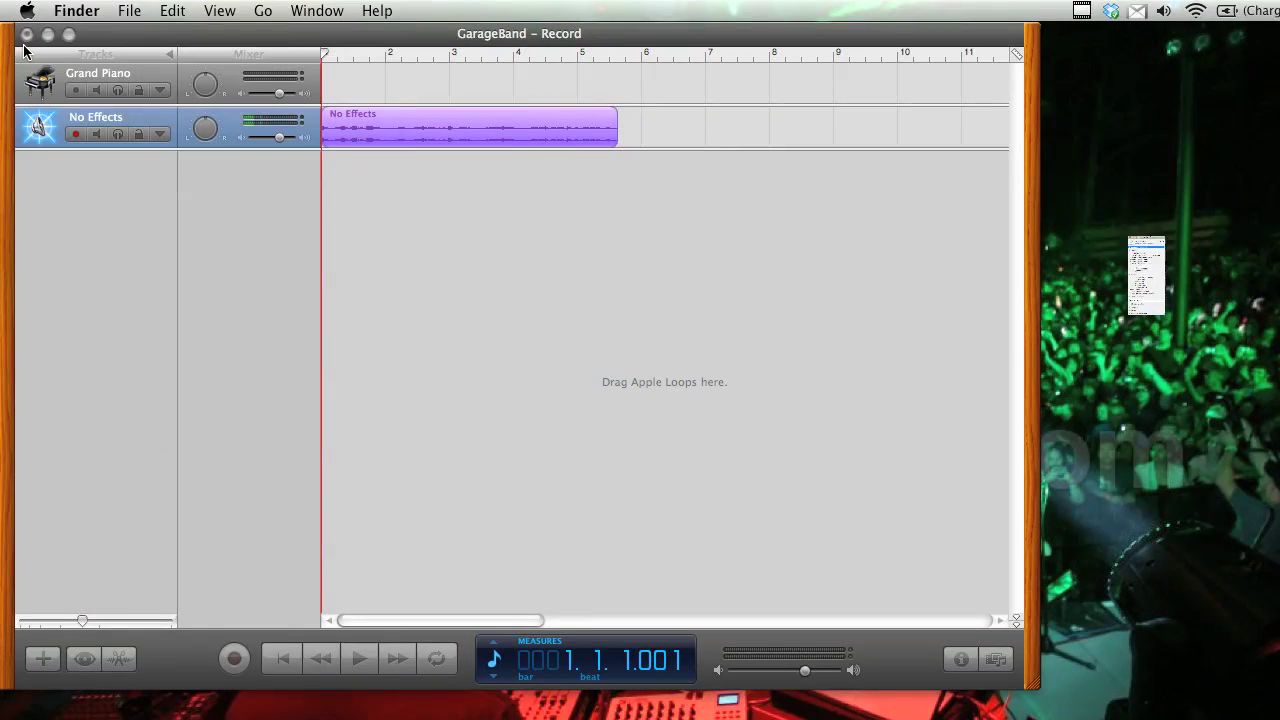
Make the GarageBand Record project window active again.
click(498, 38)
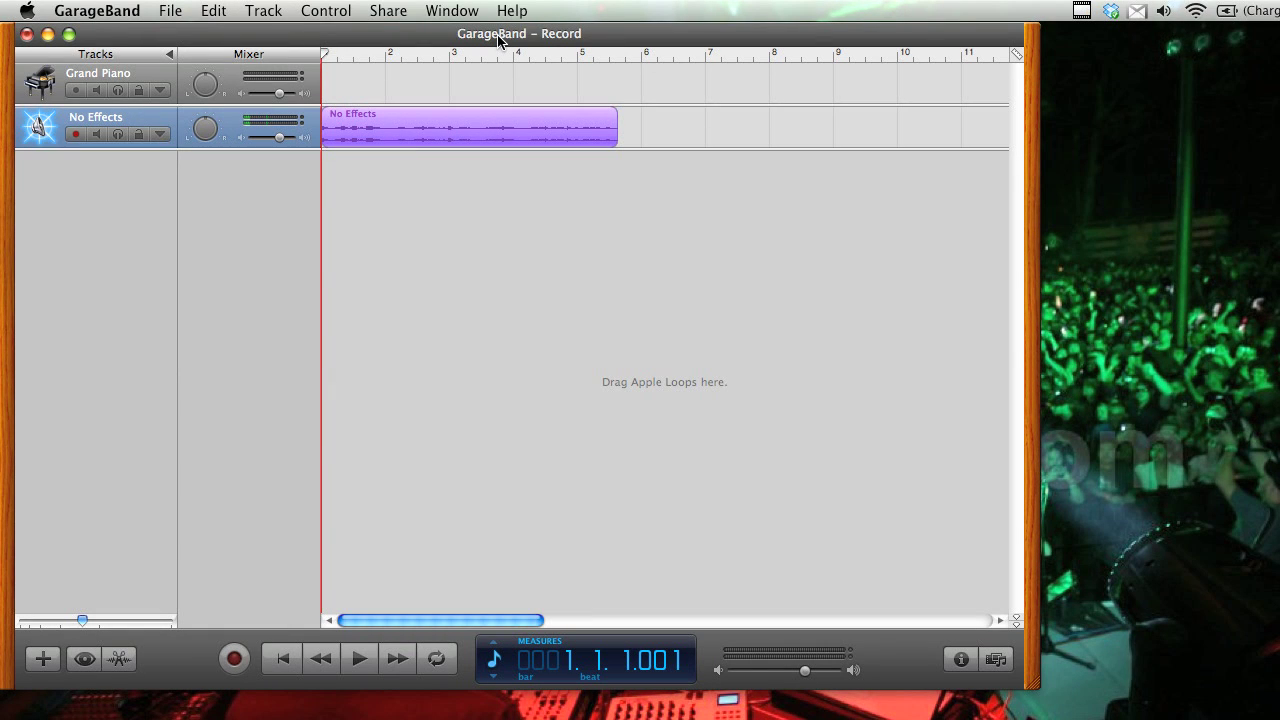